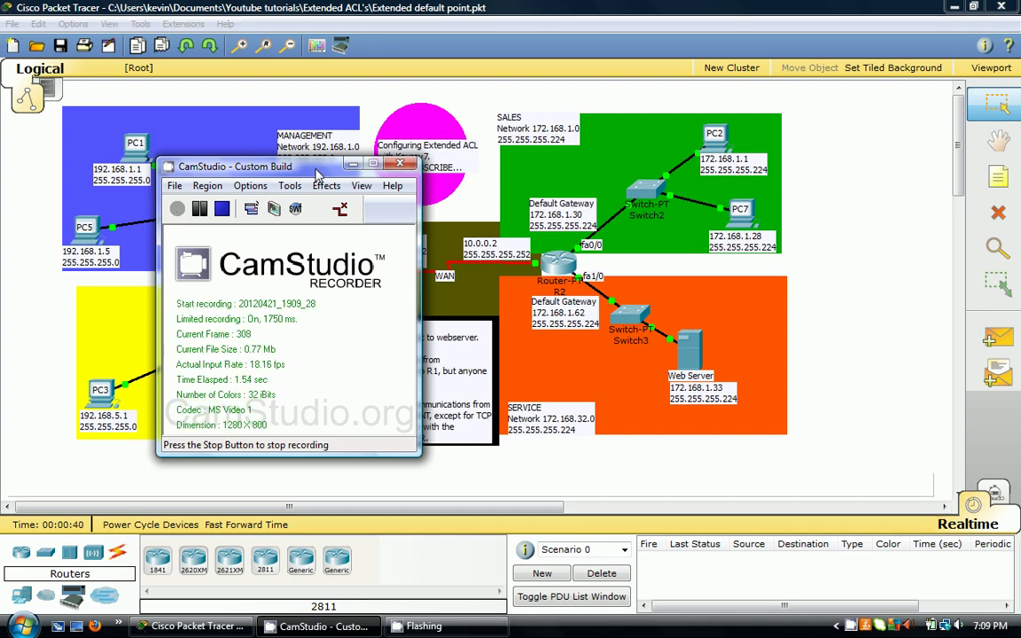
- Minimize the CamStudio window to uncover the Packet Tracer network diagram
{"action": "left_click", "coordinate": [352, 164]}
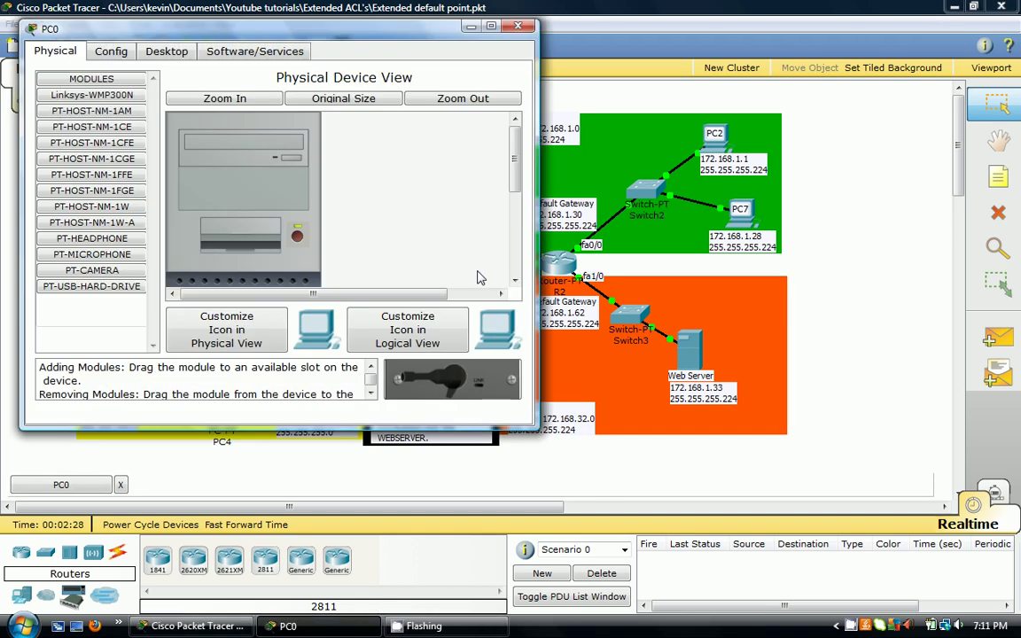
- Ping 172.168.1.1 twice from PC0's Command Prompt, confirm replies, then close PC0
{"action": "left_click", "coordinate": [213, 53]}
{"action": "left_click", "coordinate": [171, 53]}
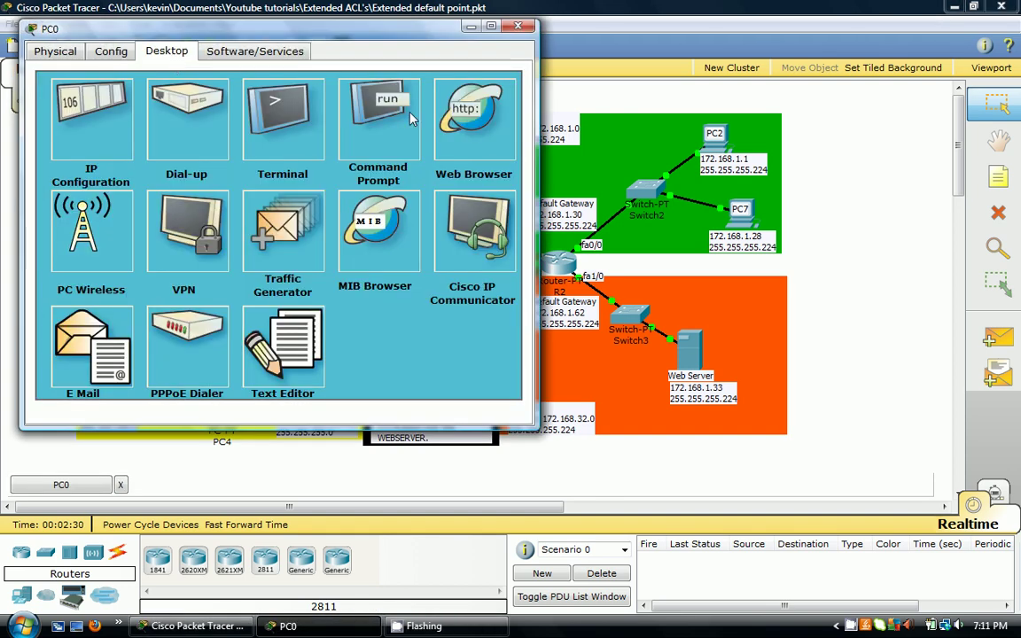
{"action": "left_click", "coordinate": [363, 131]}
{"action": "type", "text": "p"}
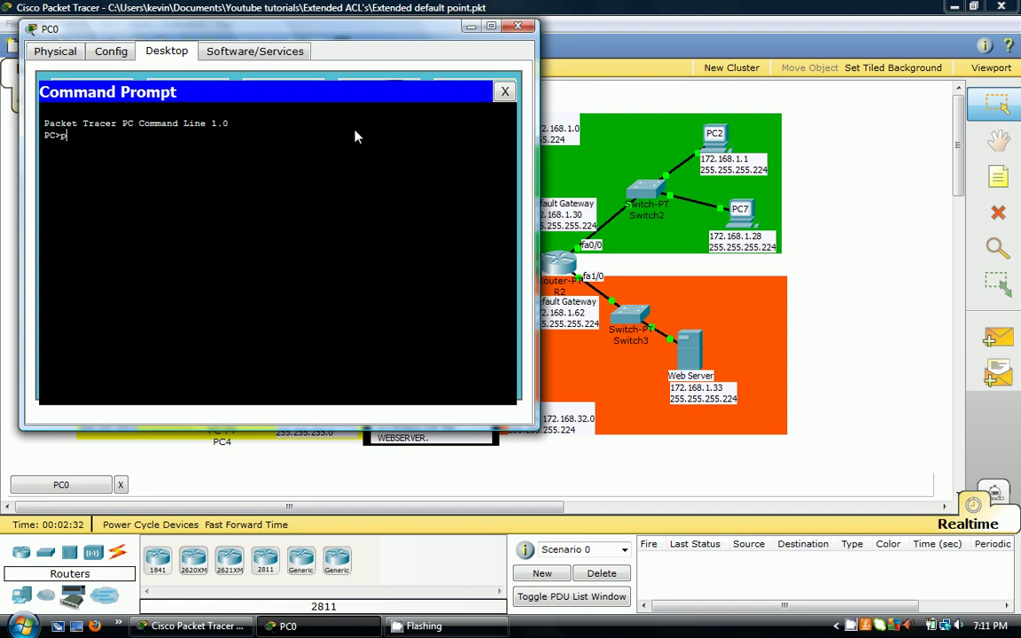
{"action": "type", "text": "ing 172.168.1.1"}
{"action": "key", "text": "Return"}
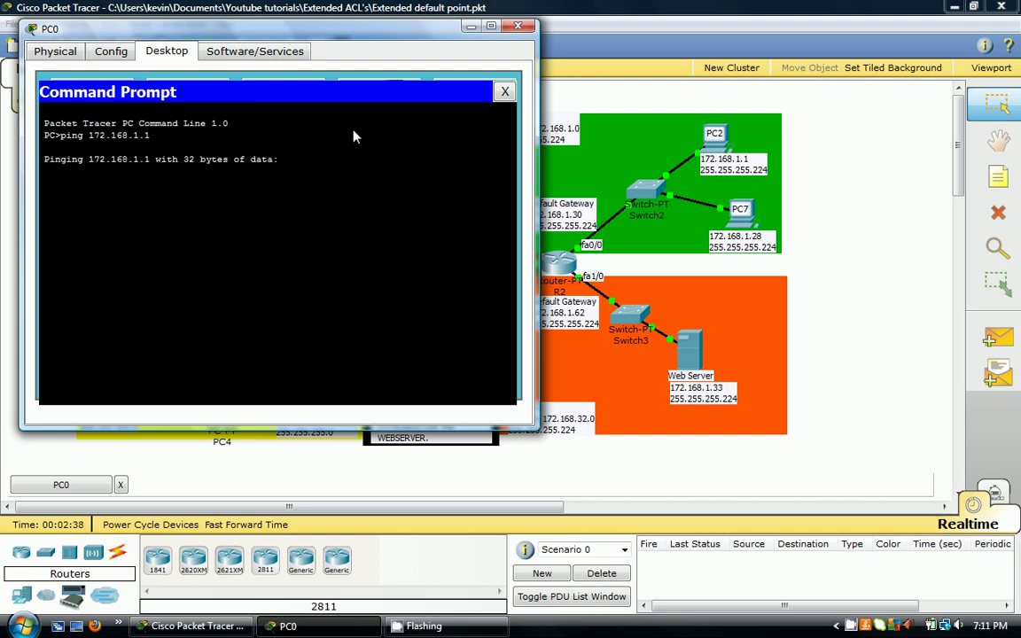
{"action": "left_click_drag", "start_coordinate": [217, 37], "coordinate": [514, 140]}
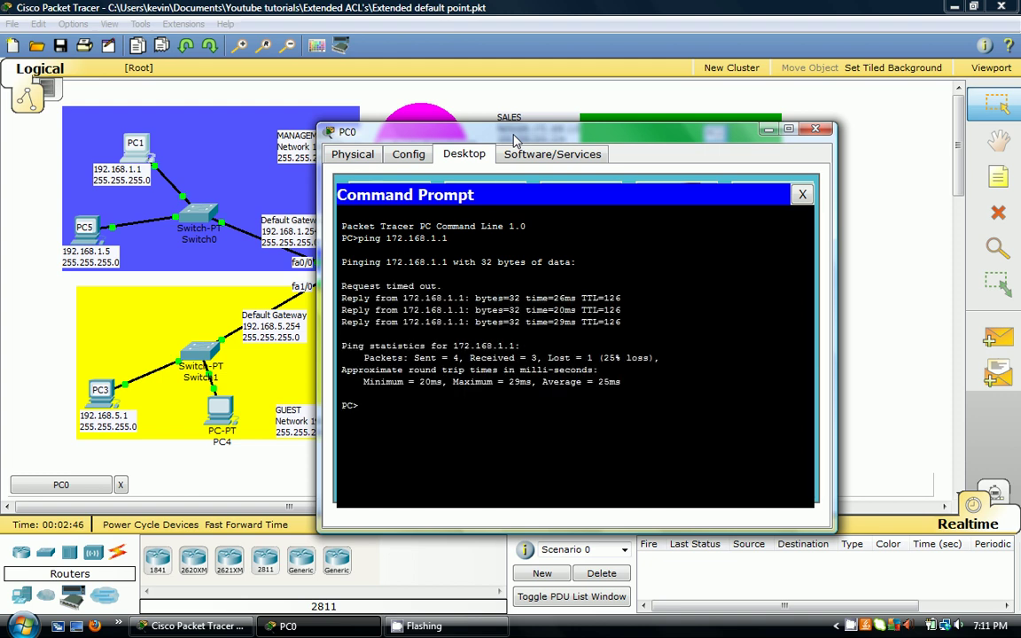
{"action": "key", "text": "Up"}
{"action": "key", "text": "Return"}
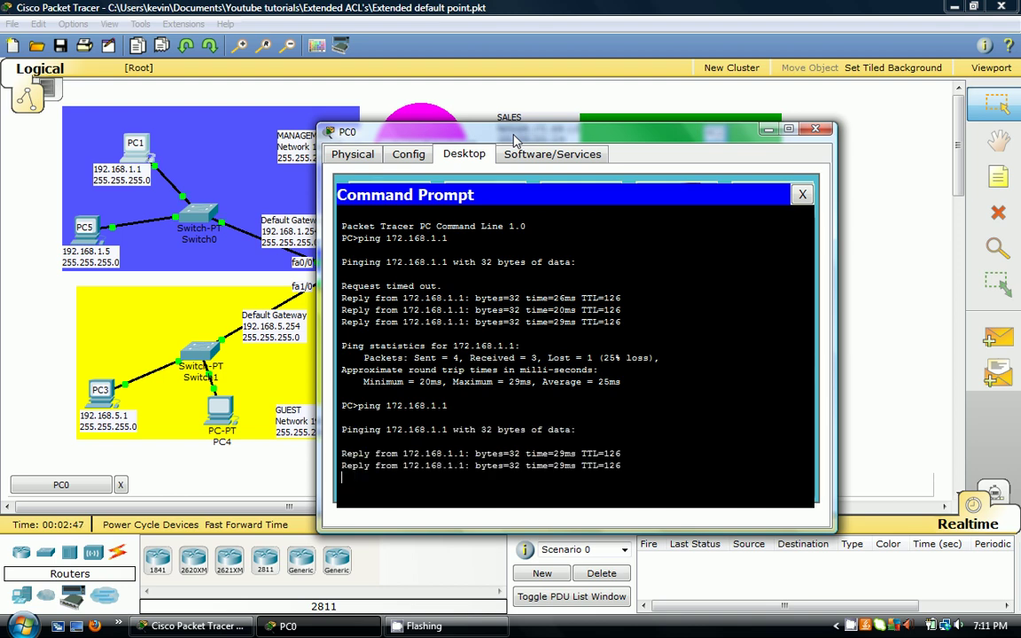
{"action": "left_click", "coordinate": [816, 129]}
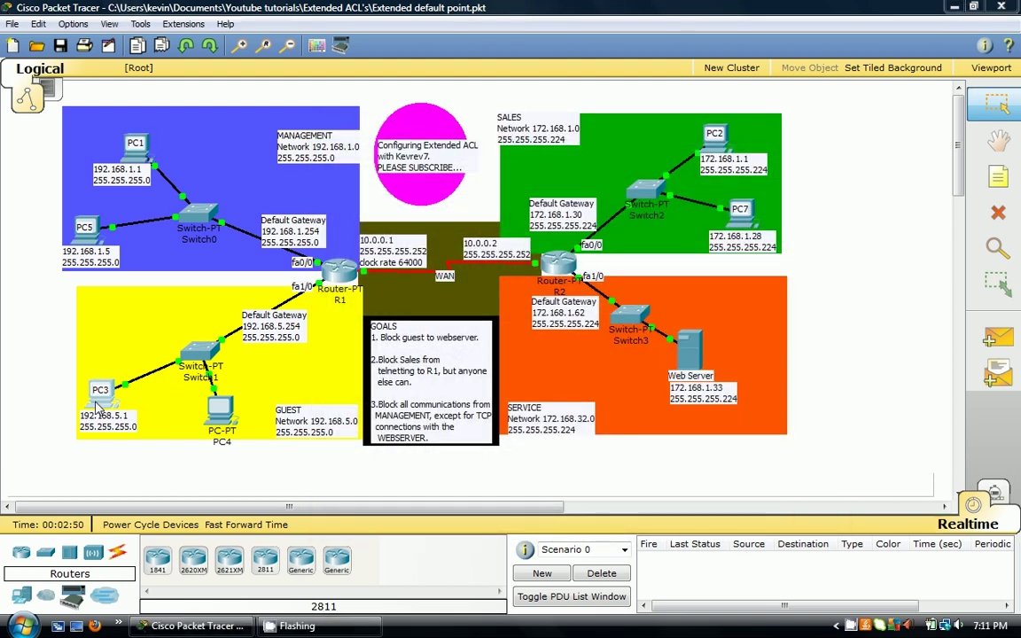
{"action": "left_click", "coordinate": [99, 390]}
{"action": "left_click", "coordinate": [221, 106]}
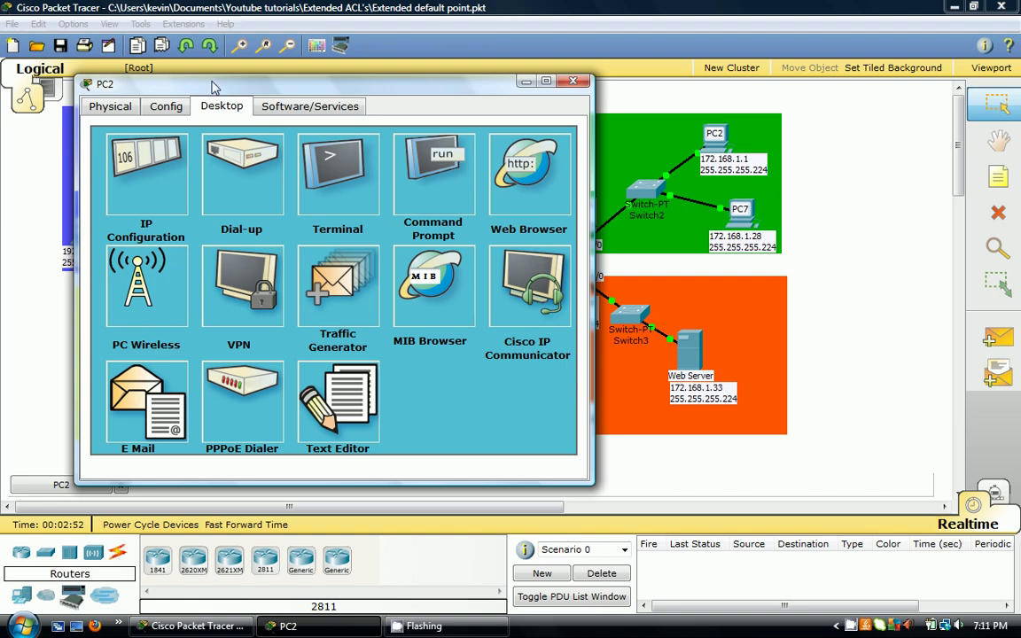
{"action": "left_click_drag", "start_coordinate": [212, 86], "coordinate": [204, 4]}
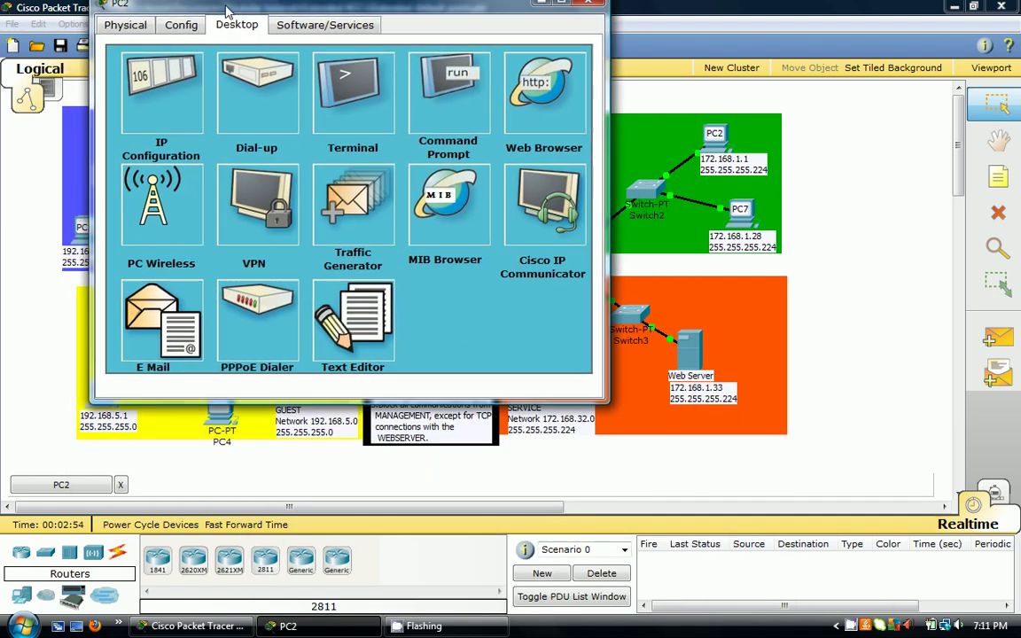
{"action": "left_click", "coordinate": [447, 93]}
{"action": "left_click", "coordinate": [572, 65]}
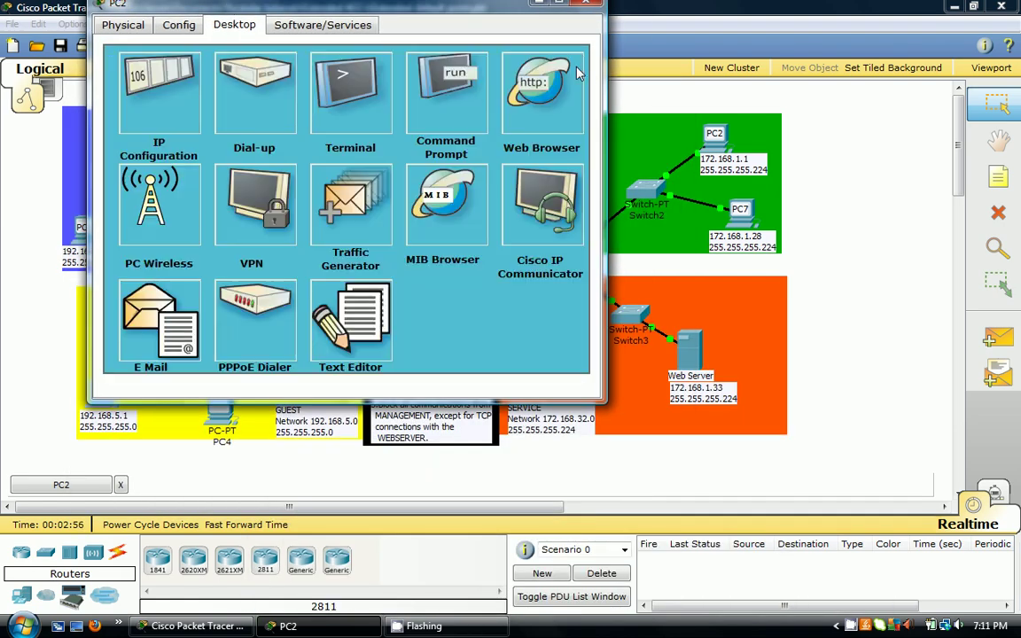
{"action": "left_click", "coordinate": [517, 75]}
{"action": "left_click", "coordinate": [228, 88]}
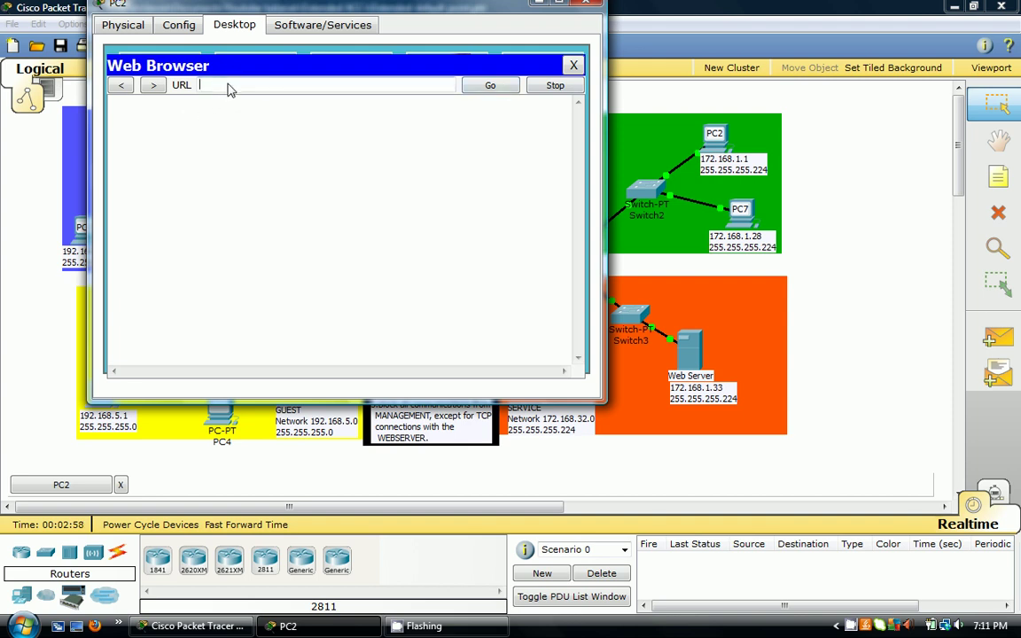
{"action": "type", "text": "172.168.1.33"}
{"action": "key", "text": "Return"}
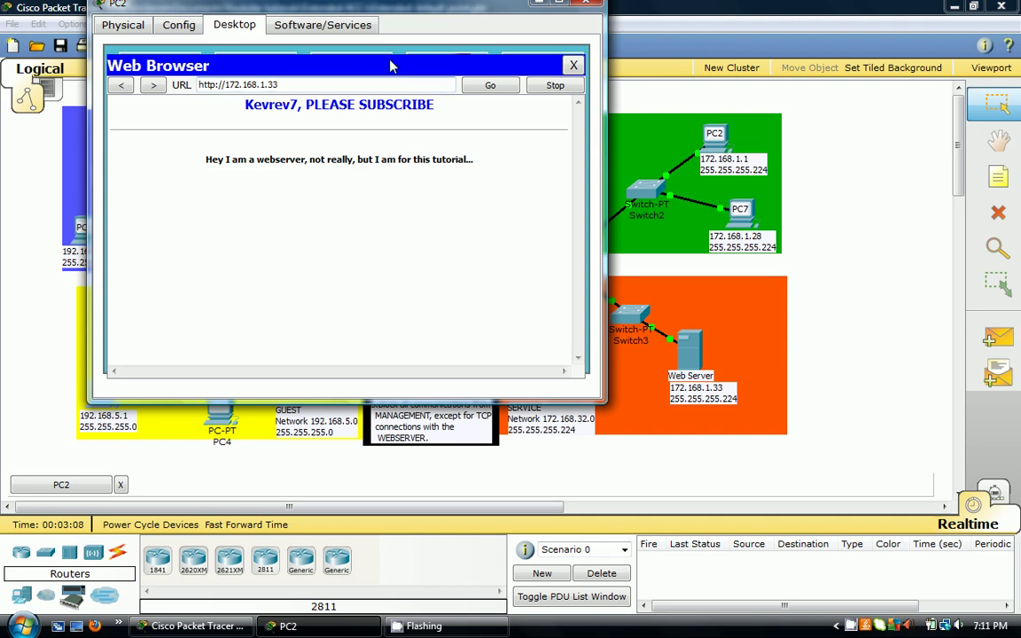
{"action": "left_click", "coordinate": [586, 3]}
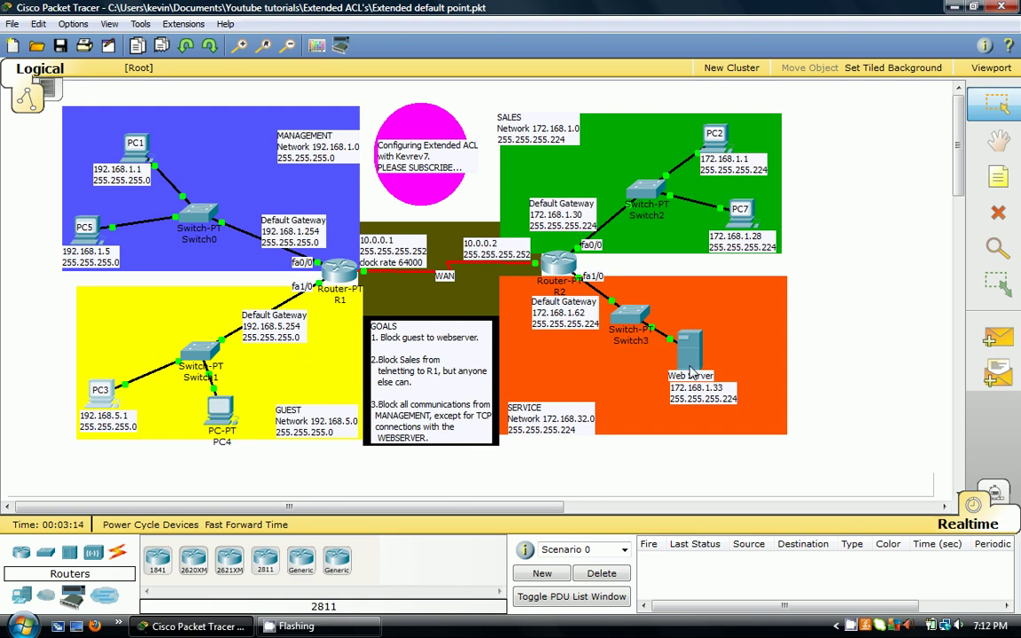
- Open R1's CLI and enter privileged mode with en and an empty password
{"action": "mouse_move", "coordinate": [679, 364]}
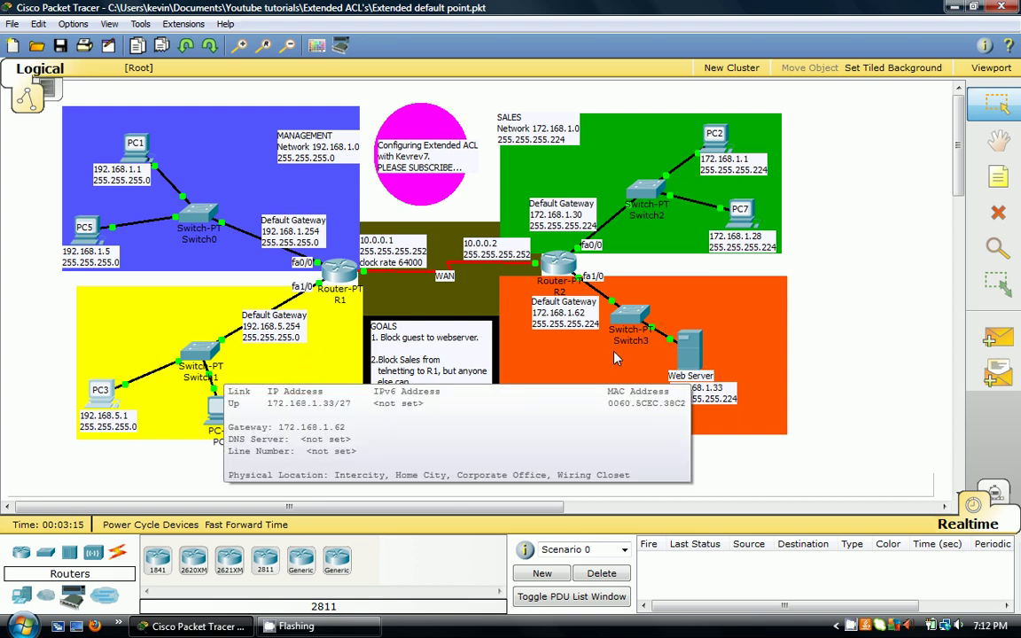
{"action": "left_click", "coordinate": [342, 278]}
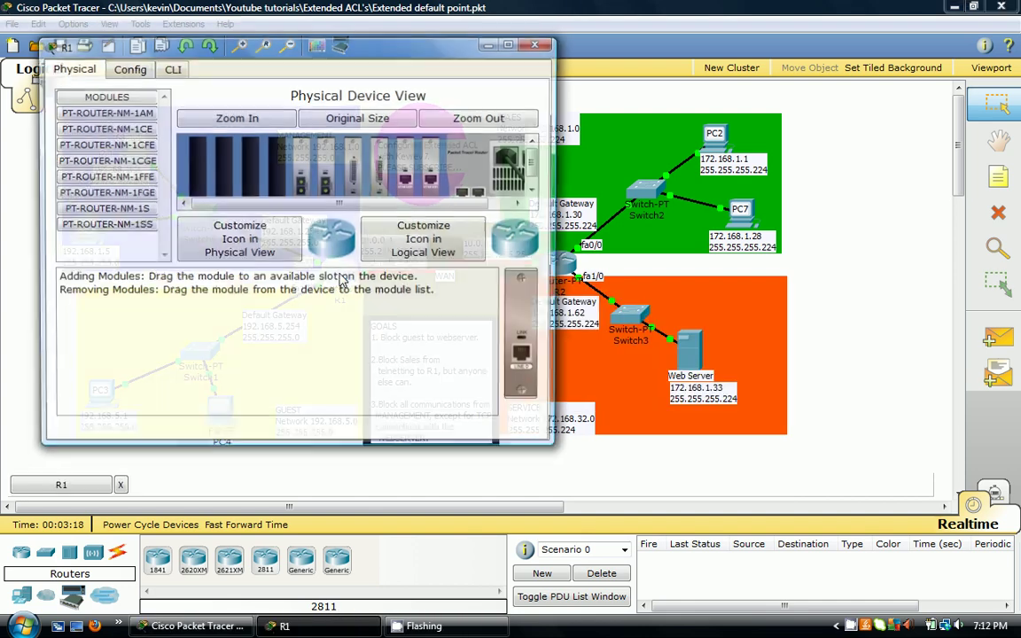
{"action": "left_click", "coordinate": [170, 71]}
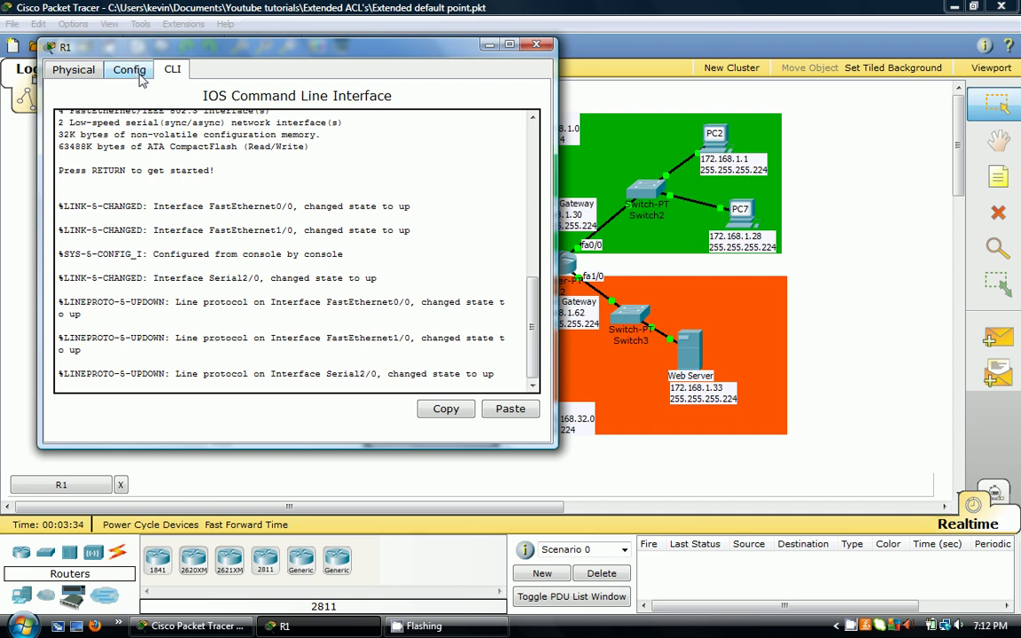
{"action": "key", "text": "Return"}
{"action": "type", "text": "en"}
{"action": "key", "text": "Return"}
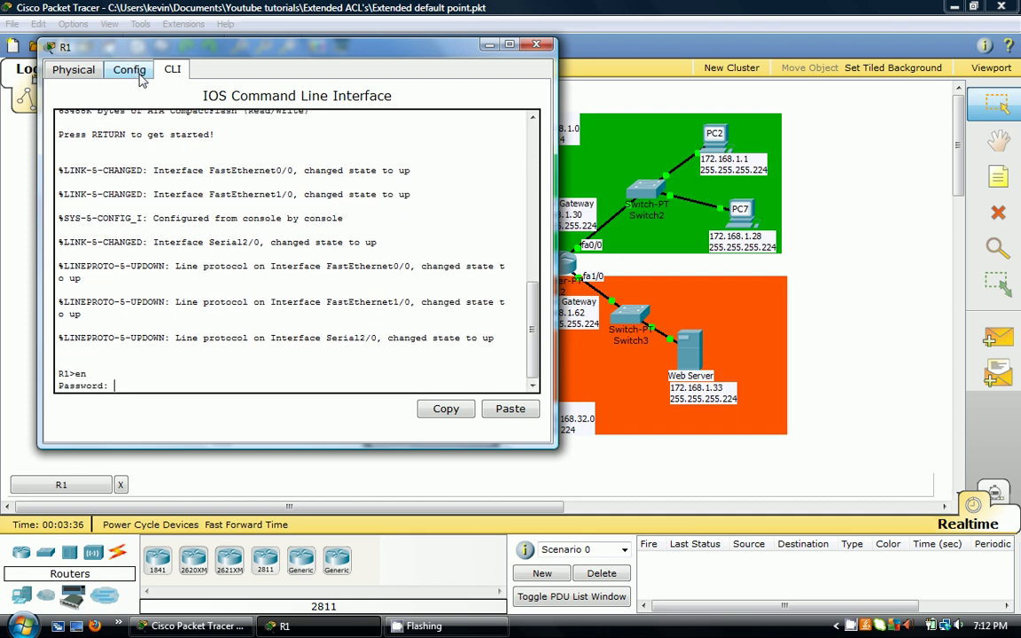
{"action": "key", "text": "Return"}
{"action": "right_click", "coordinate": [125, 47]}
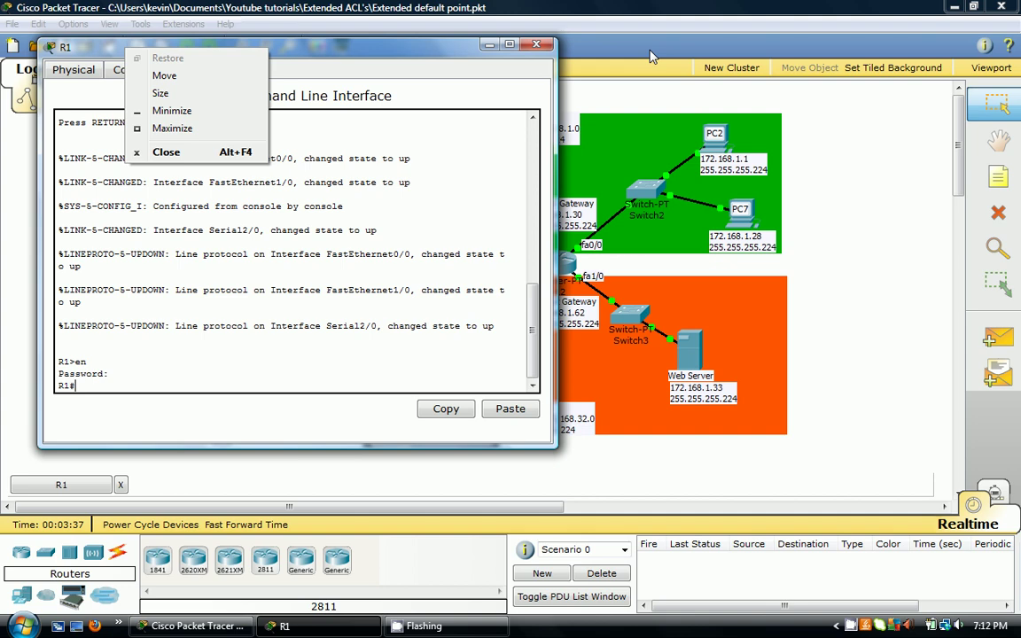
{"action": "left_click_drag", "start_coordinate": [397, 51], "coordinate": [779, 102]}
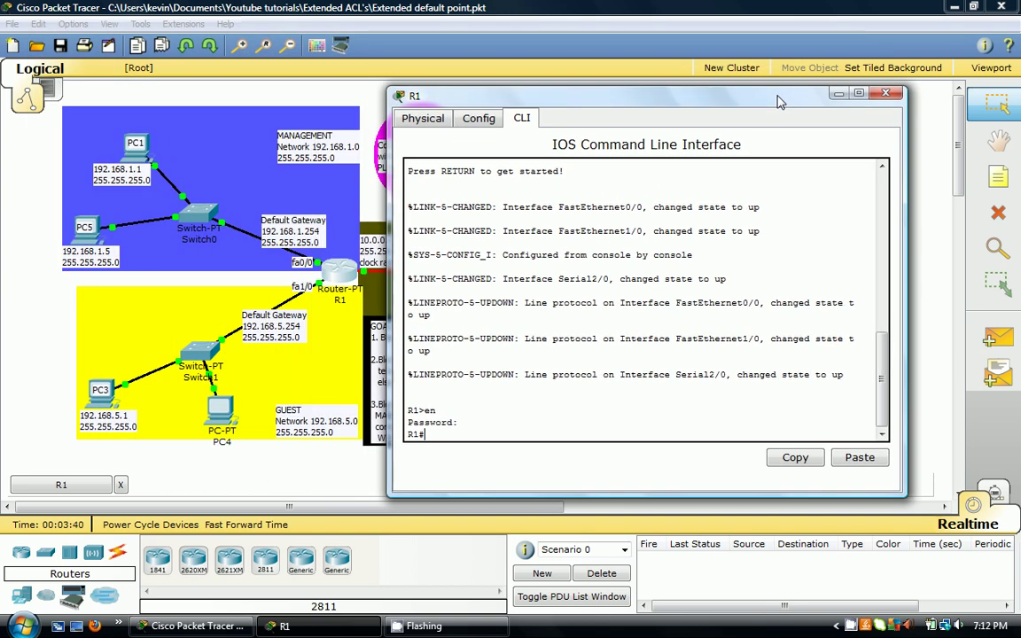
- Enter conf t and begin 'access-list 110 deny tcp 192.168.5.0 0.0.0.255' on R1
{"action": "type", "text": "conf t"}
{"action": "key", "text": "Return"}
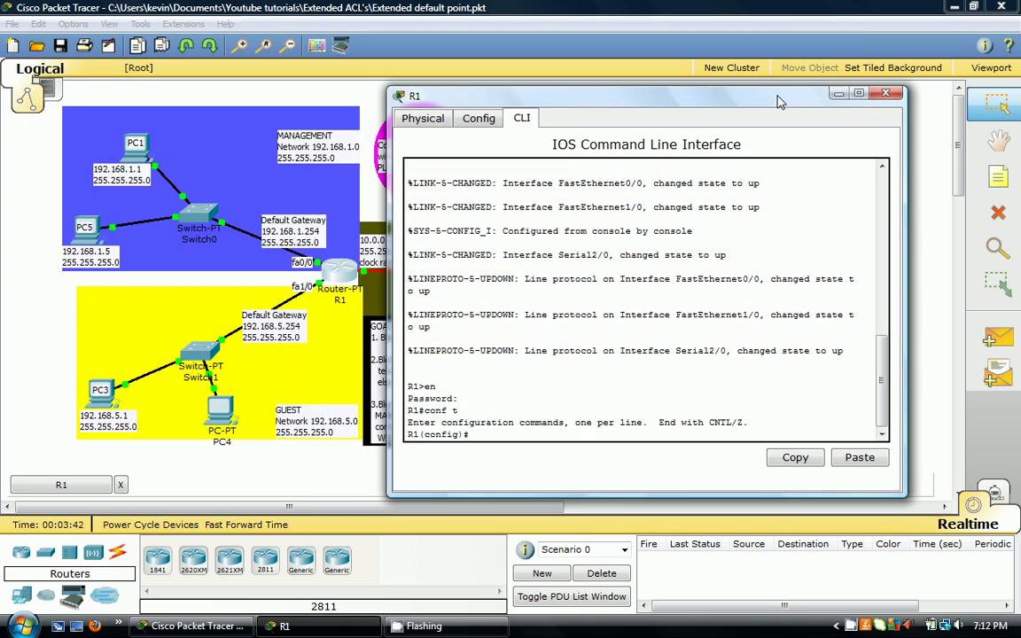
{"action": "type", "text": "acce"}
{"action": "key", "text": "Tab"}
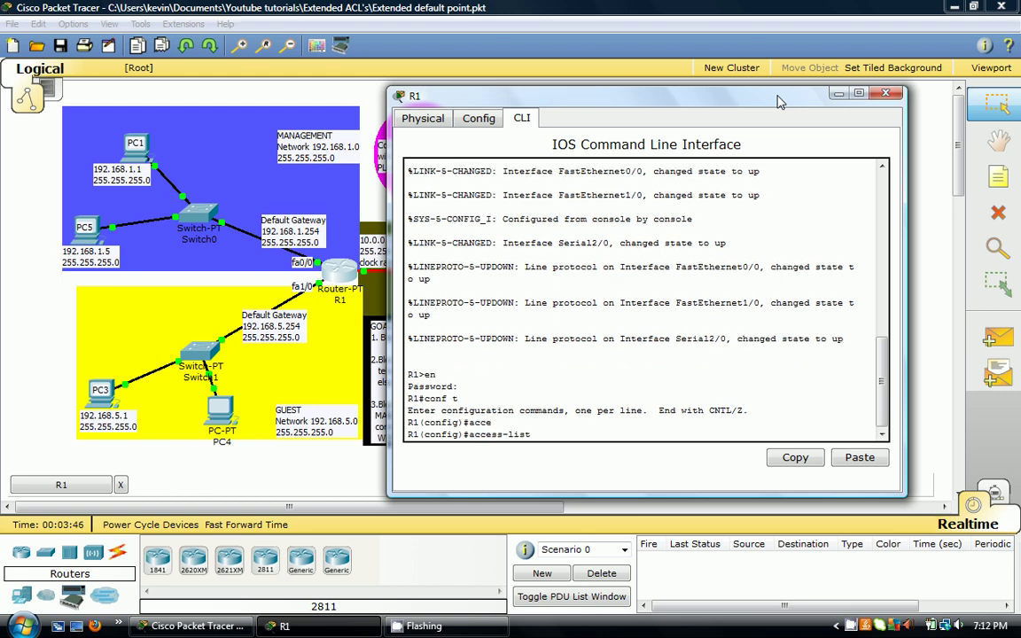
{"action": "type", "text": "110 deny ?"}
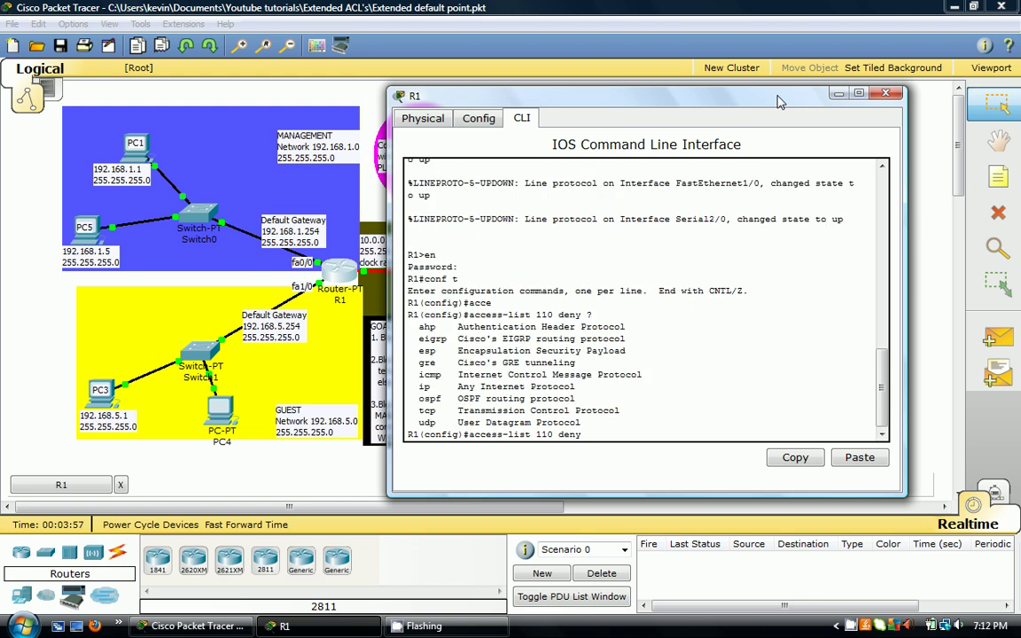
{"action": "type", "text": "tcp 192.168."}
{"action": "type", "text": "5.0 0.0.0.255"}
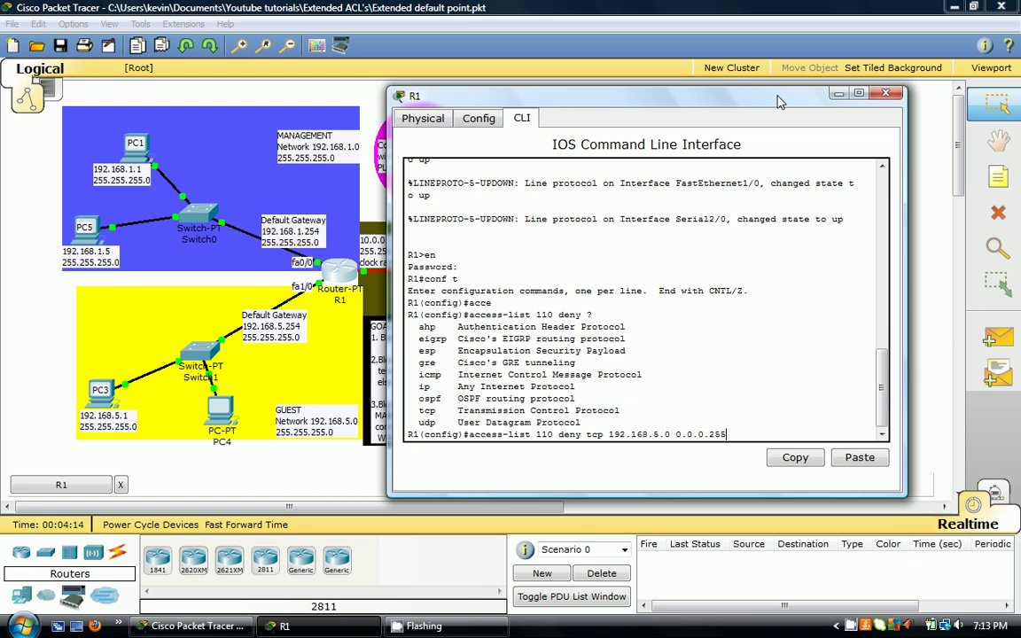
- Note the wildcard calculation 255.255.255.255 − 255.255.255.0 = 0.0.0.255 on the canvas, then restore R1's CLI
{"action": "left_click", "coordinate": [913, 157]}
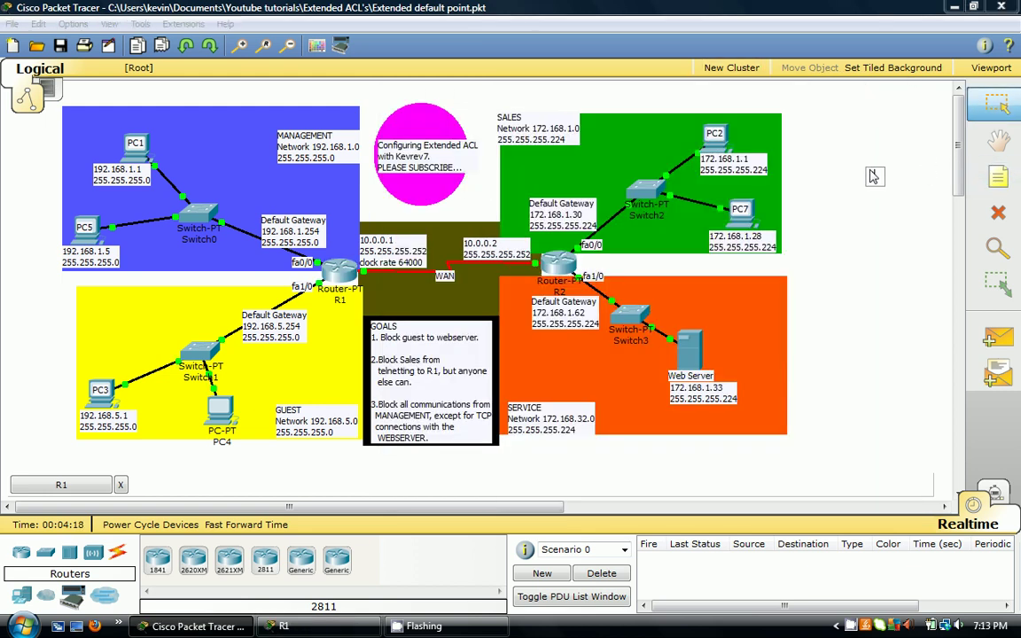
{"action": "type", "text": "255.255.255.255"}
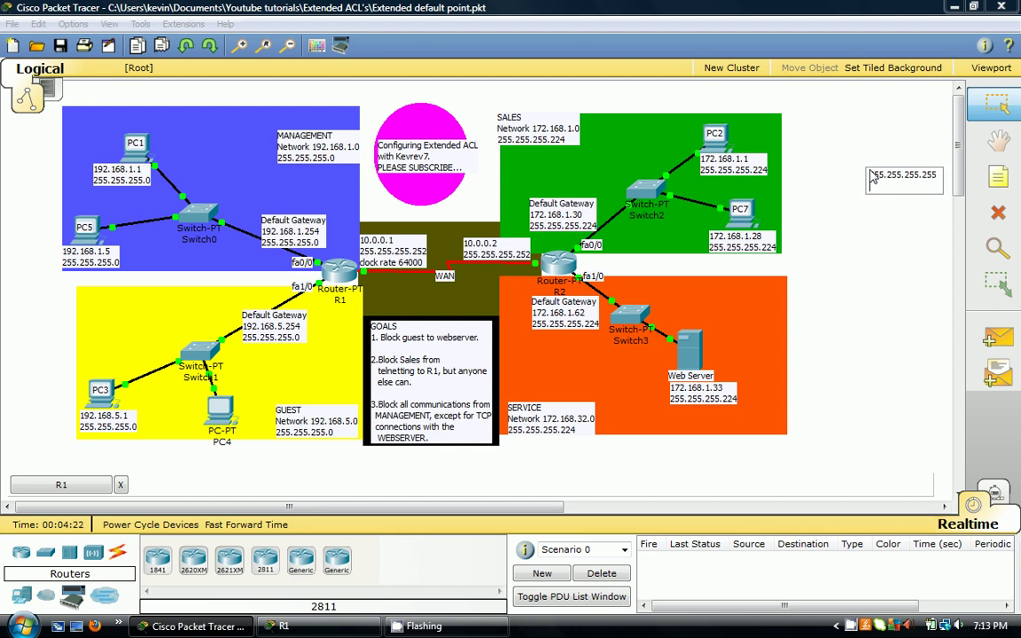
{"action": "key", "text": "Return"}
{"action": "key", "text": "Return"}
{"action": "type", "text": "255.255.255."}
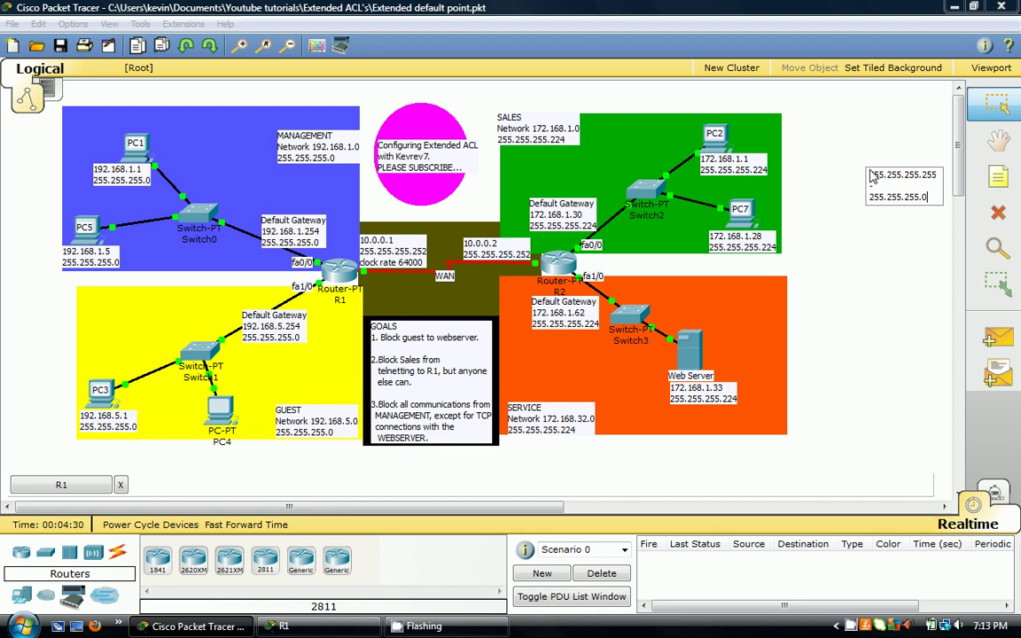
{"action": "type", "text": "0"}
{"action": "key", "text": "Return"}
{"action": "type", "text": "="}
{"action": "key", "text": "Return"}
{"action": "type", "text": "0."}
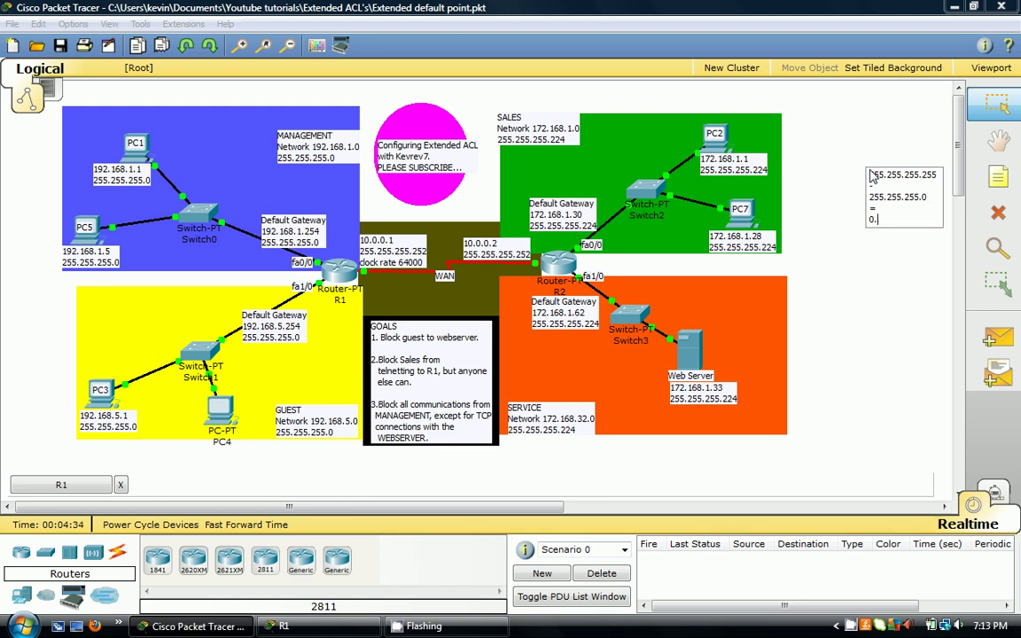
{"action": "type", "text": "0.0.255"}
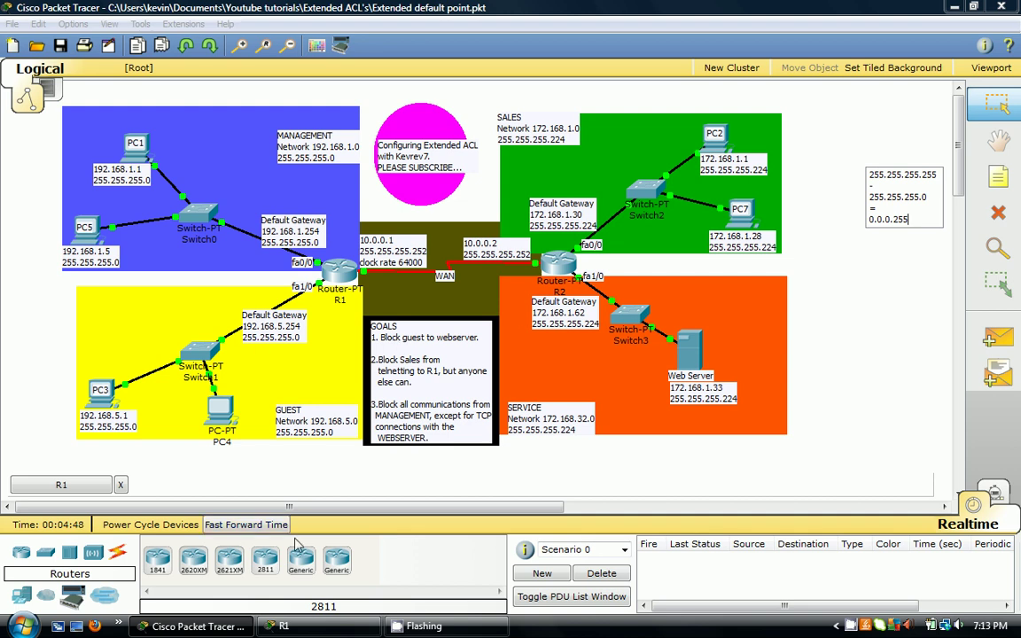
{"action": "left_click", "coordinate": [285, 626]}
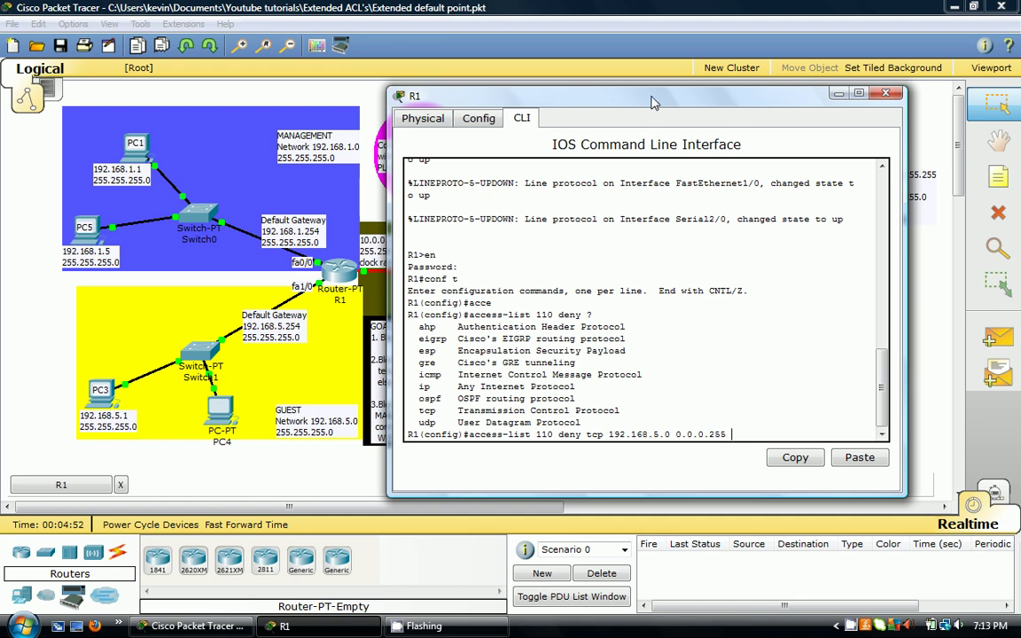
- Complete the ACL 110 deny rule with 'host 172.168.1.33 eq 80' and enter it
{"action": "left_click_drag", "start_coordinate": [651, 105], "coordinate": [493, 492]}
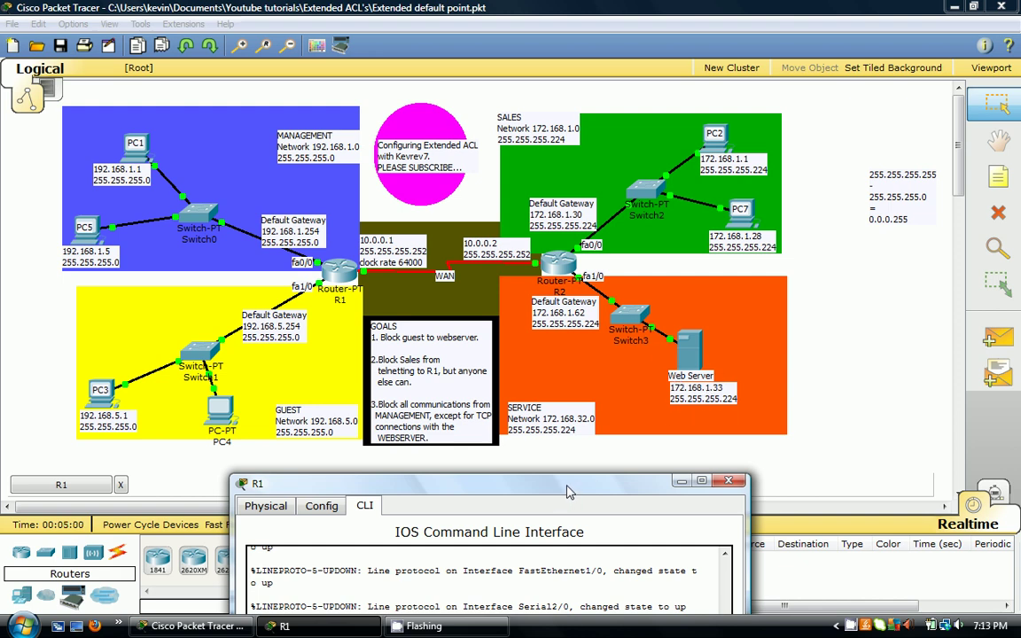
{"action": "left_click_drag", "start_coordinate": [567, 495], "coordinate": [438, 88]}
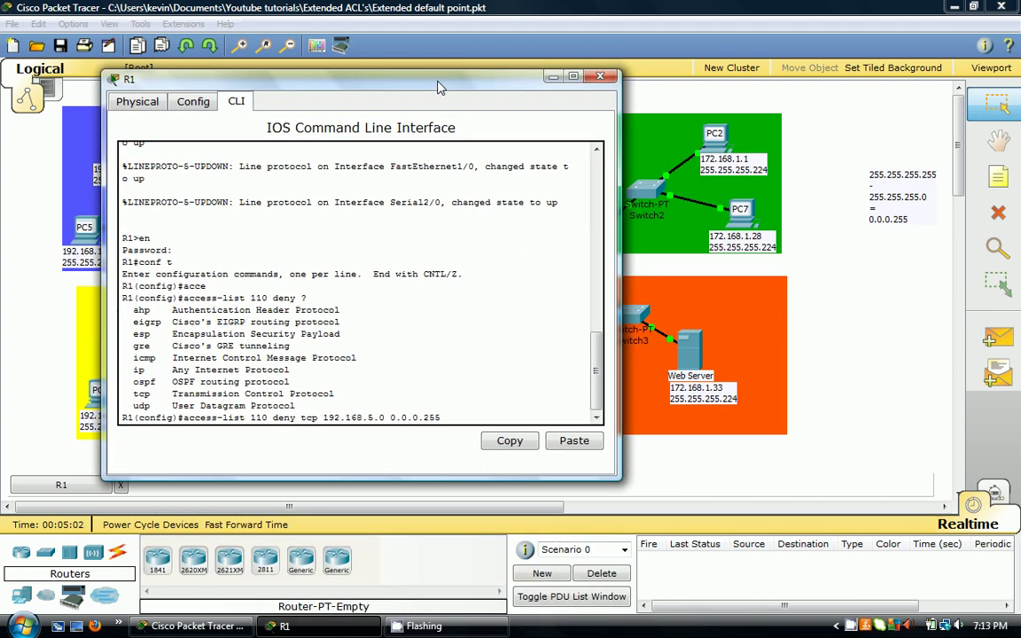
{"action": "type", "text": "host 172.168.1.33 eq ?"}
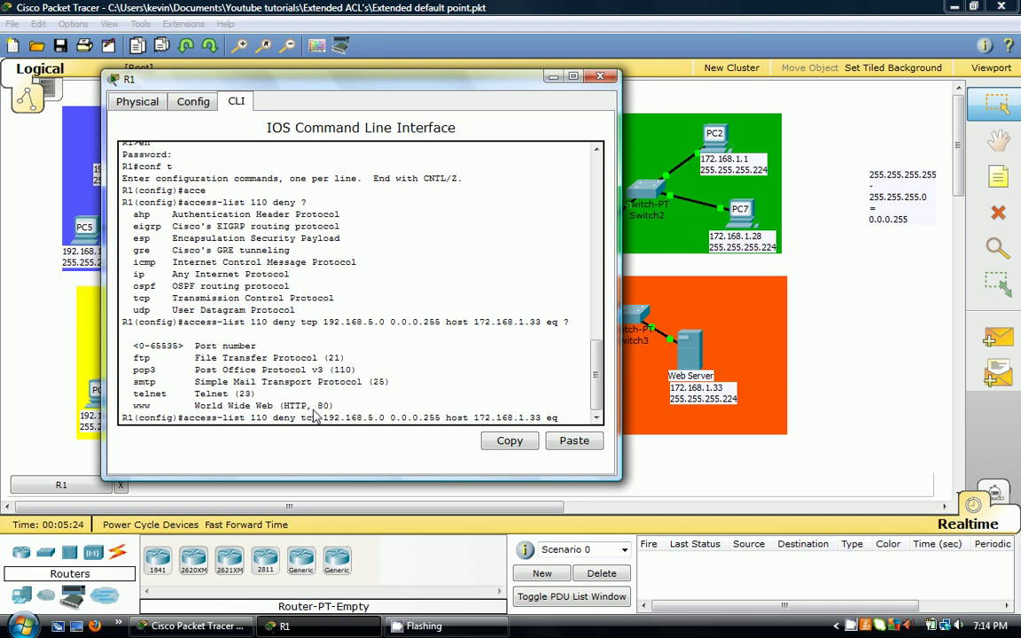
{"action": "type", "text": "8"}
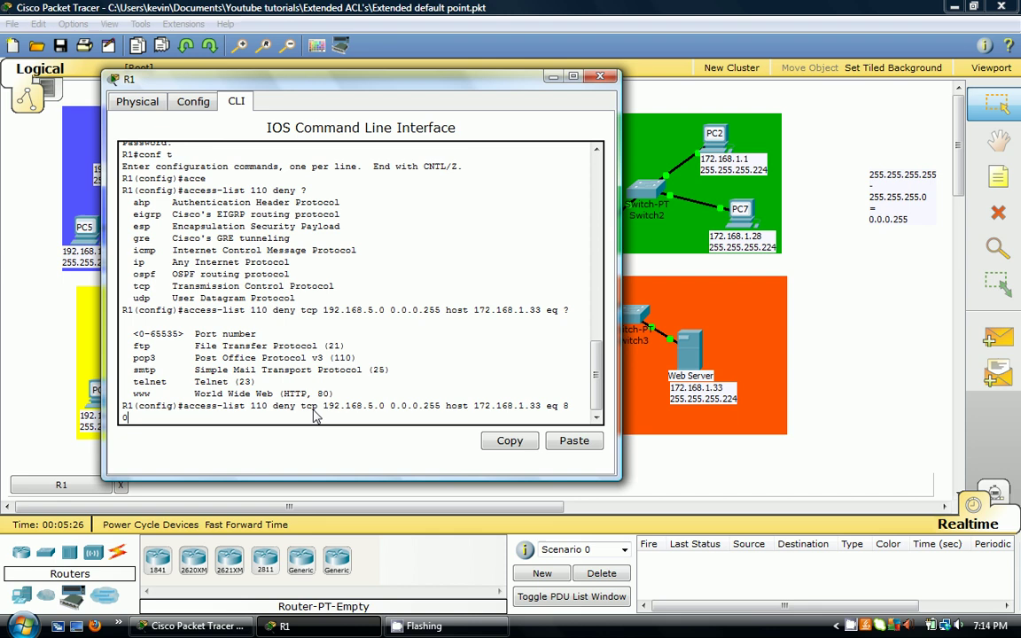
{"action": "key", "text": "Return"}
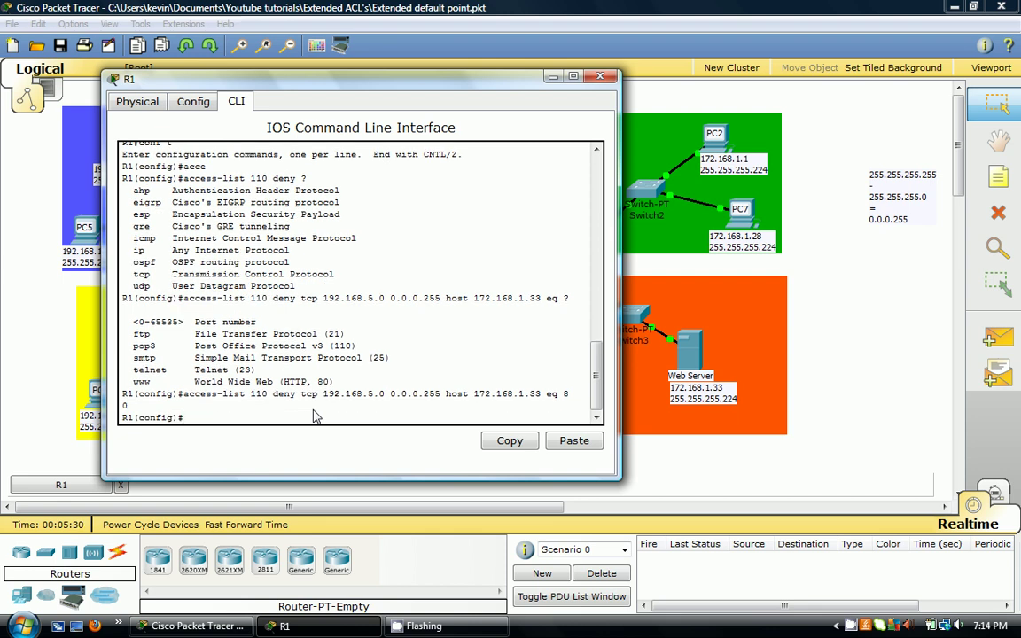
- Add 'access-list 110 permit ip any any' on R1
{"action": "type", "text": "acc"}
{"action": "key", "text": "Tab"}
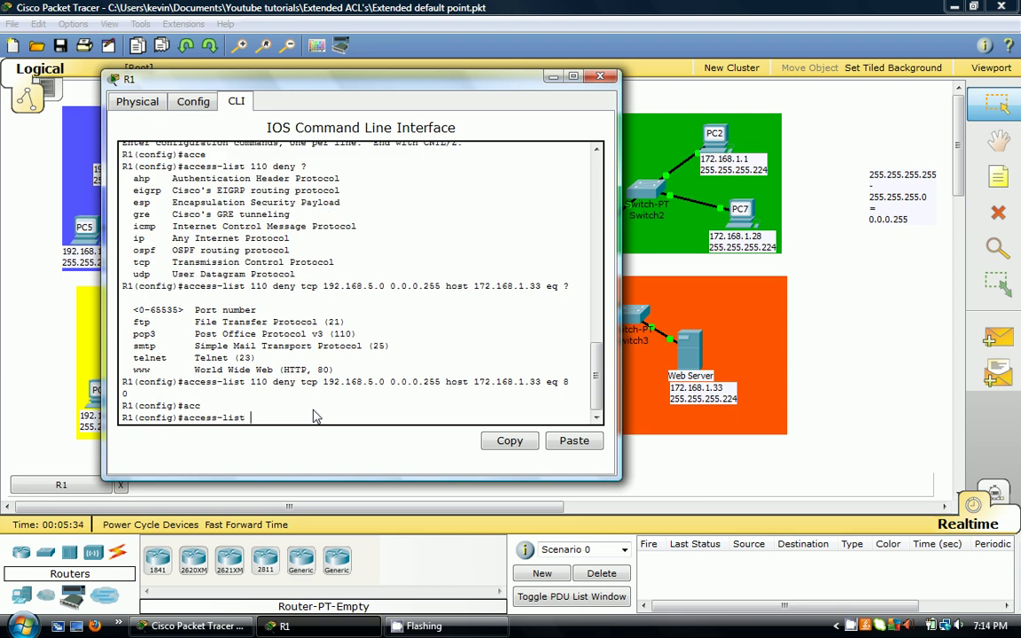
{"action": "type", "text": "110 permit ip any any"}
{"action": "key", "text": "Return"}
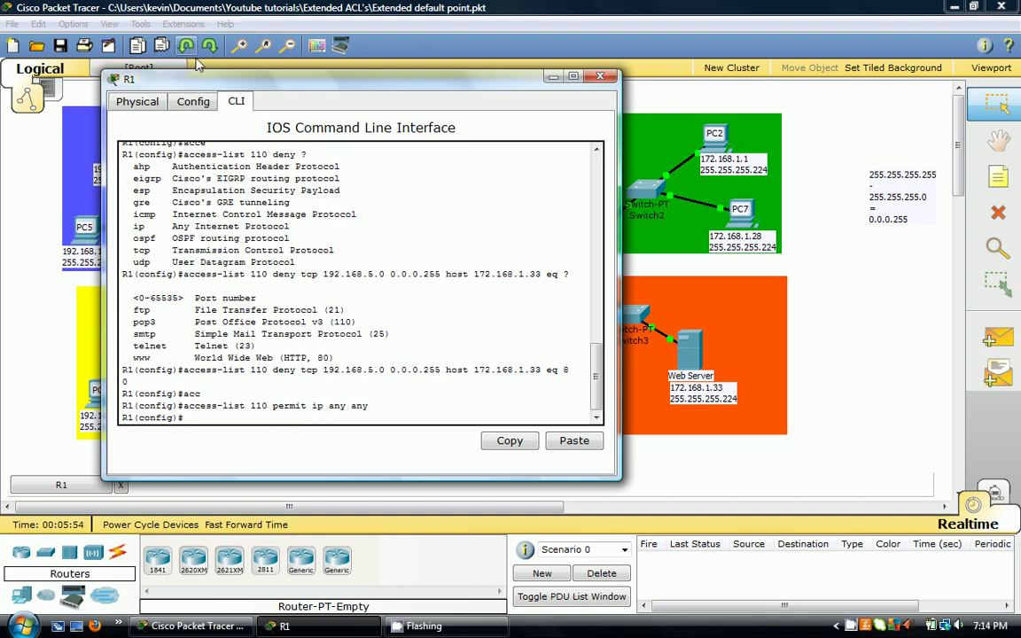
{"action": "left_click_drag", "start_coordinate": [207, 80], "coordinate": [312, 492]}
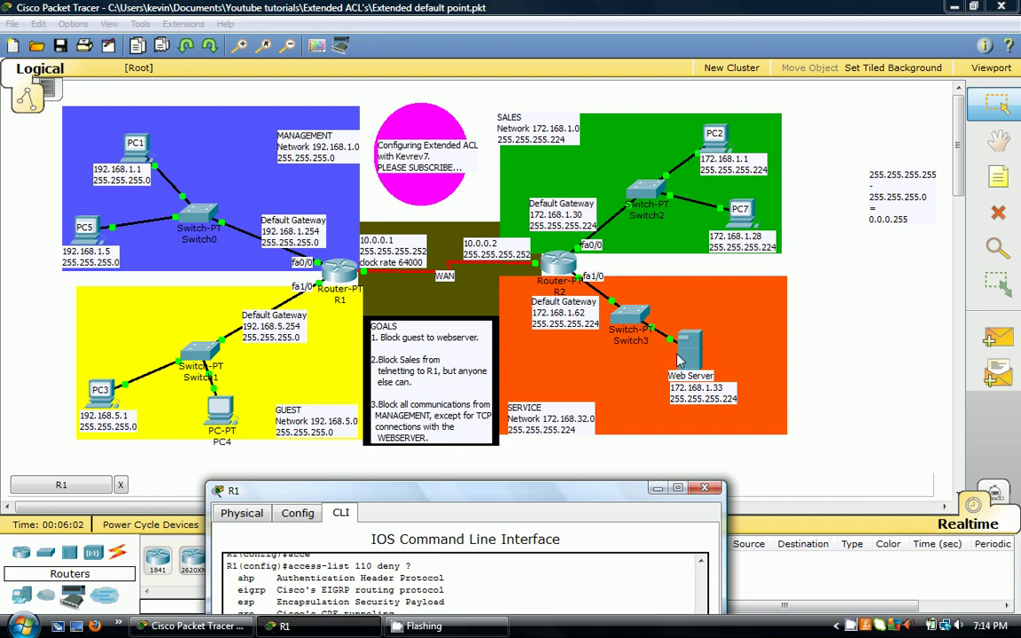
- Apply 'ip access-group 110 in' on interface fa1/0 and close R1's window
{"action": "left_click_drag", "start_coordinate": [496, 499], "coordinate": [460, 230]}
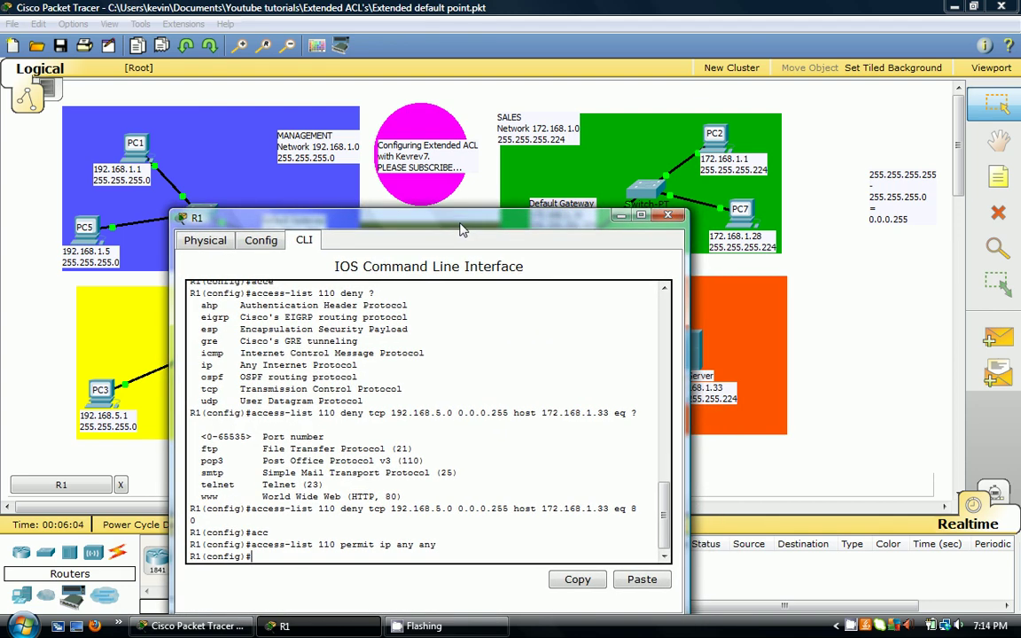
{"action": "type", "text": "int fa1/0"}
{"action": "key", "text": "Return"}
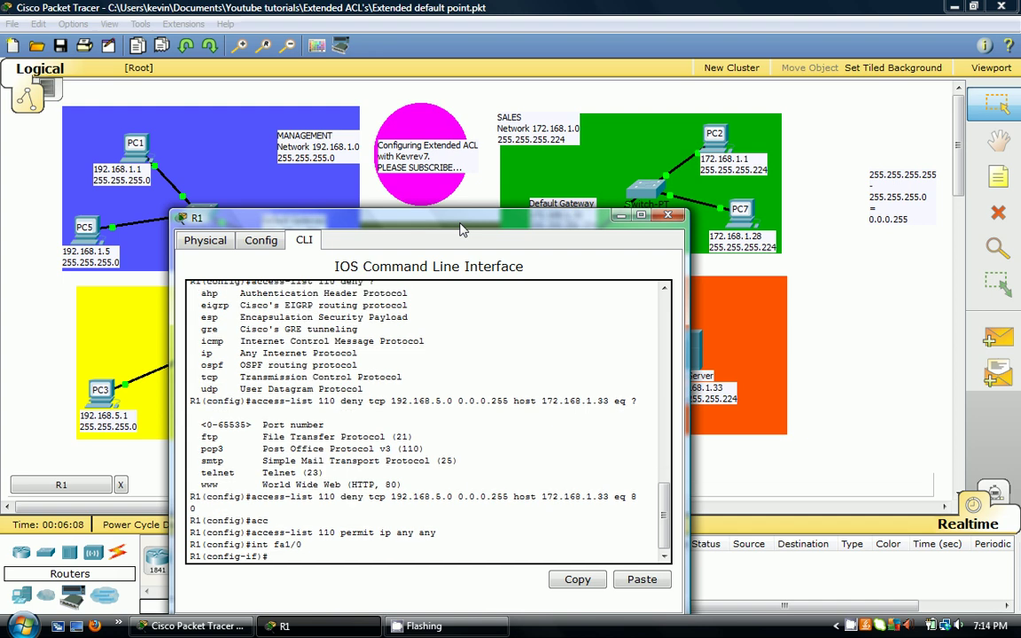
{"action": "type", "text": "ip ac"}
{"action": "key", "text": "Tab"}
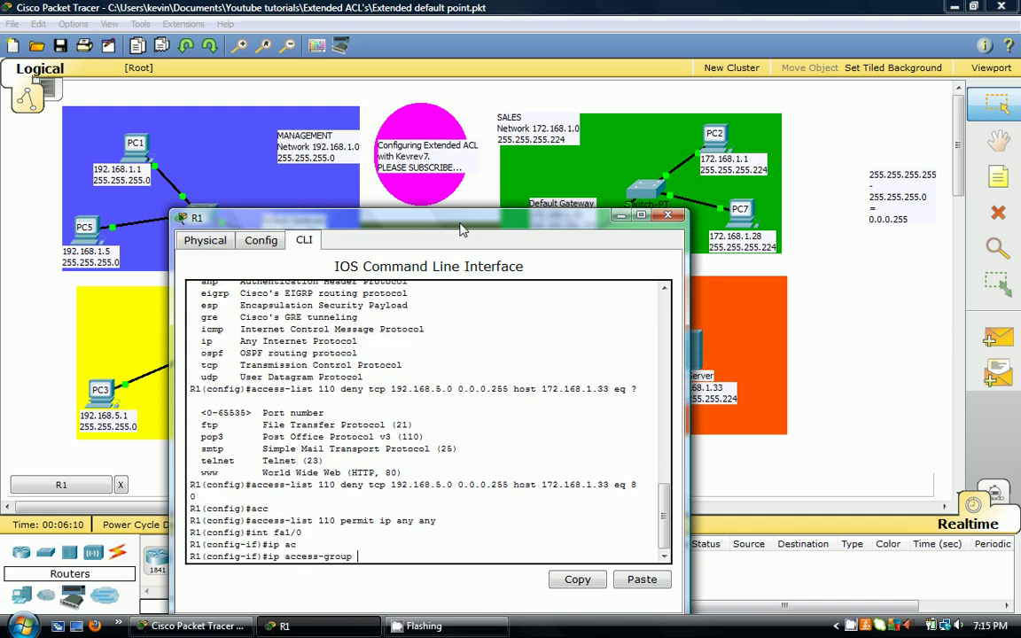
{"action": "type", "text": "110 in"}
{"action": "key", "text": "Return"}
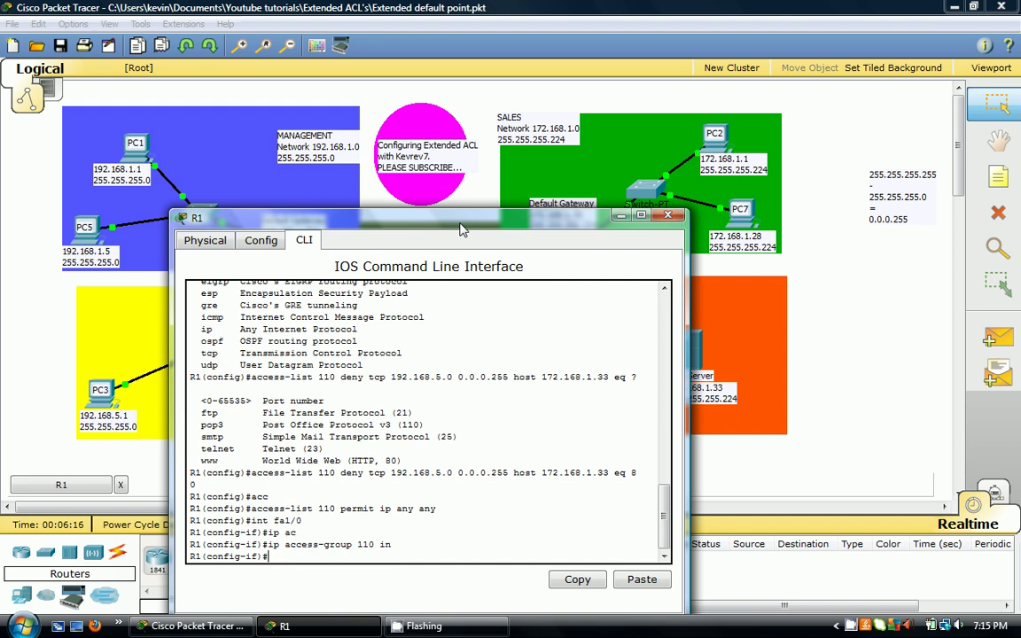
{"action": "left_click", "coordinate": [668, 216]}
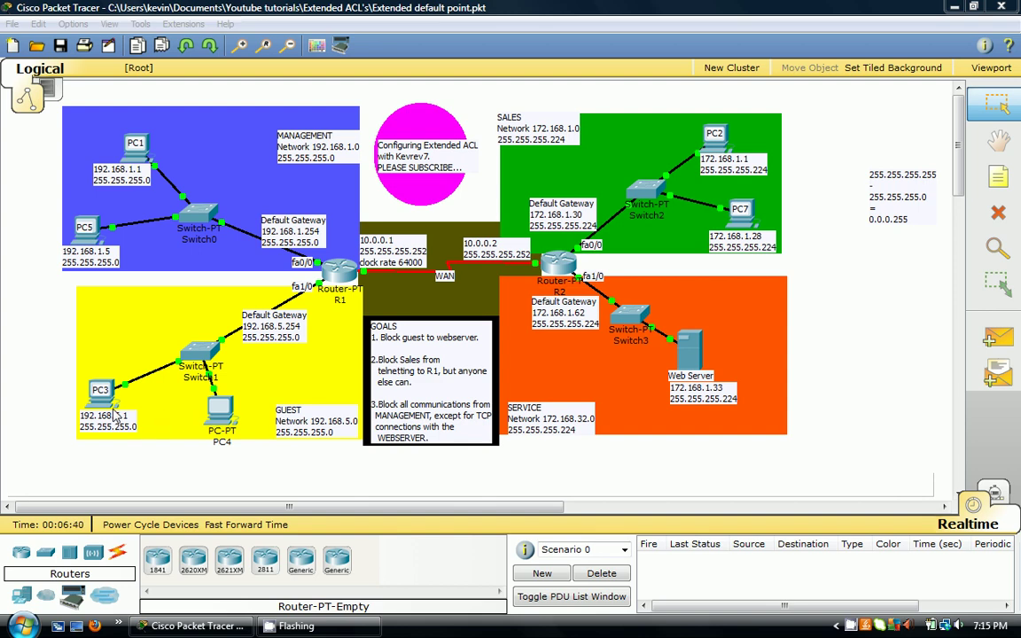
- Browse from the guest PC to 172.168.1.33 and confirm the page fails to load
{"action": "left_click", "coordinate": [93, 371]}
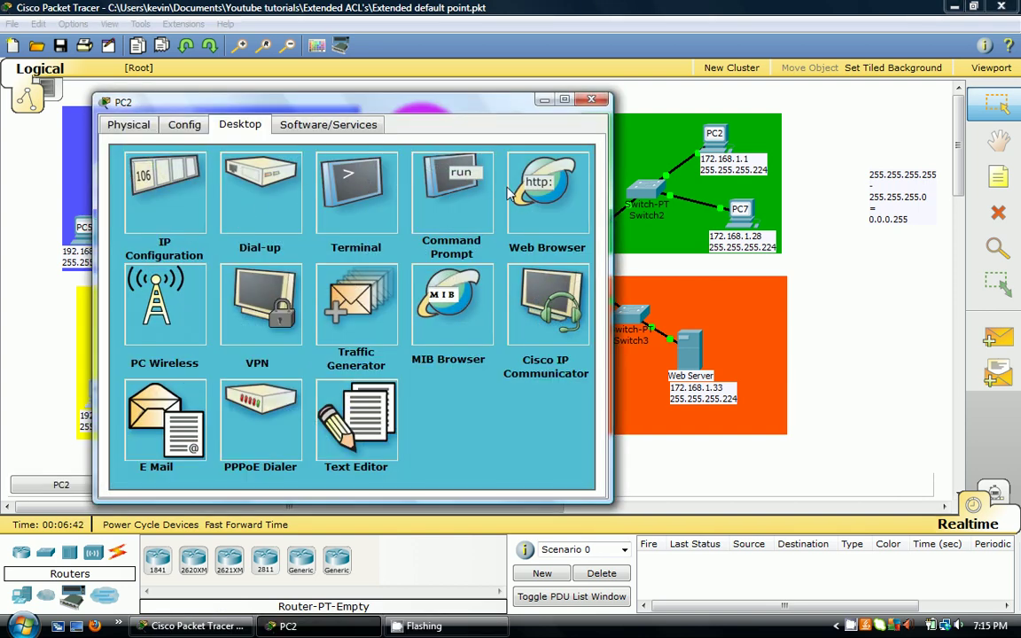
{"action": "left_click", "coordinate": [518, 190]}
{"action": "type", "text": "1"}
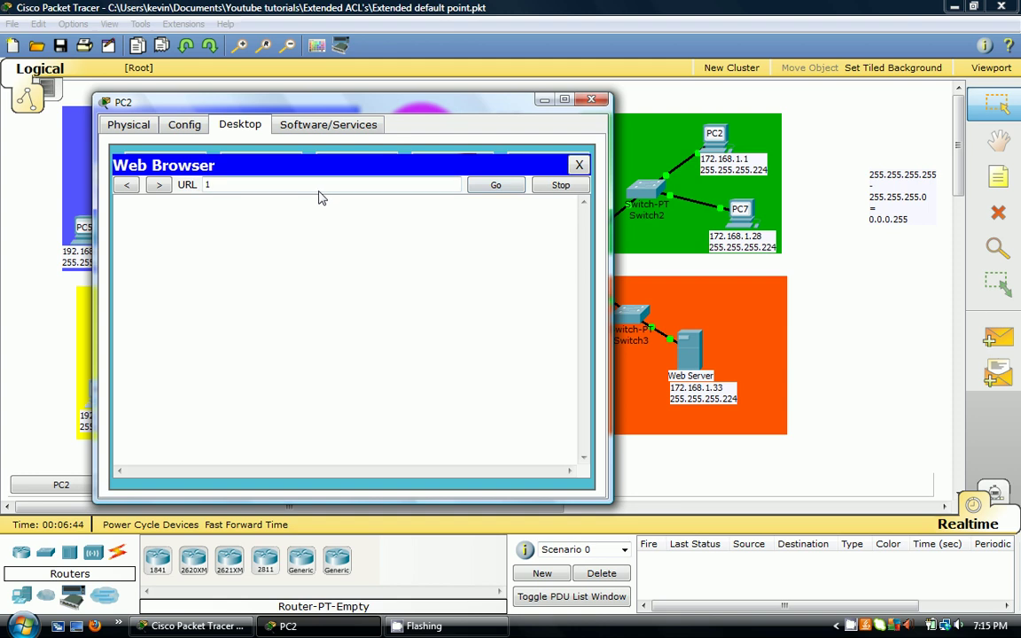
{"action": "type", "text": "72.168.1.33"}
{"action": "key", "text": "Return"}
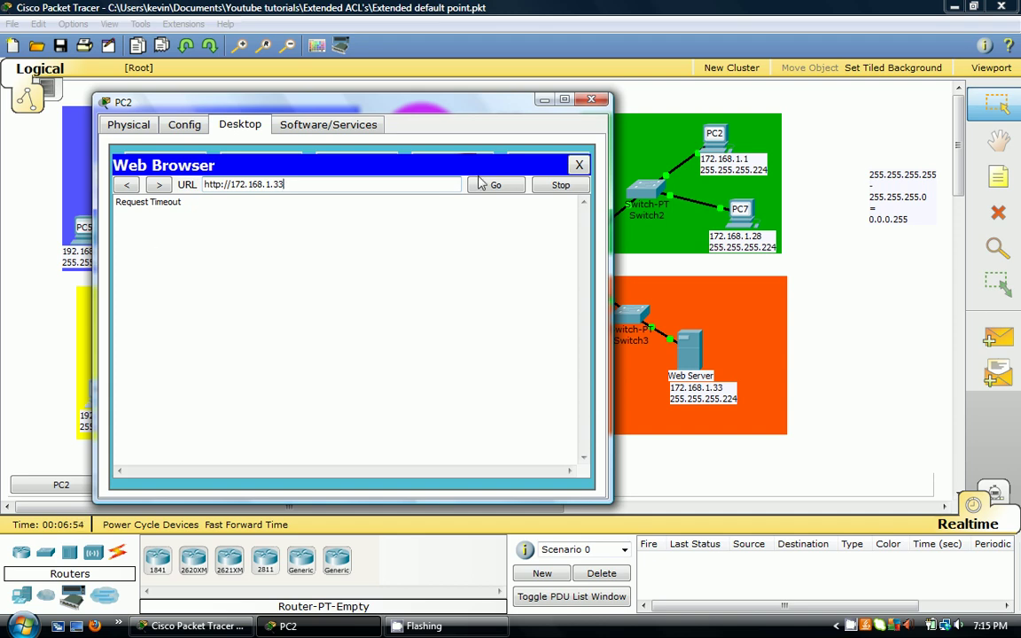
{"action": "left_click", "coordinate": [591, 99]}
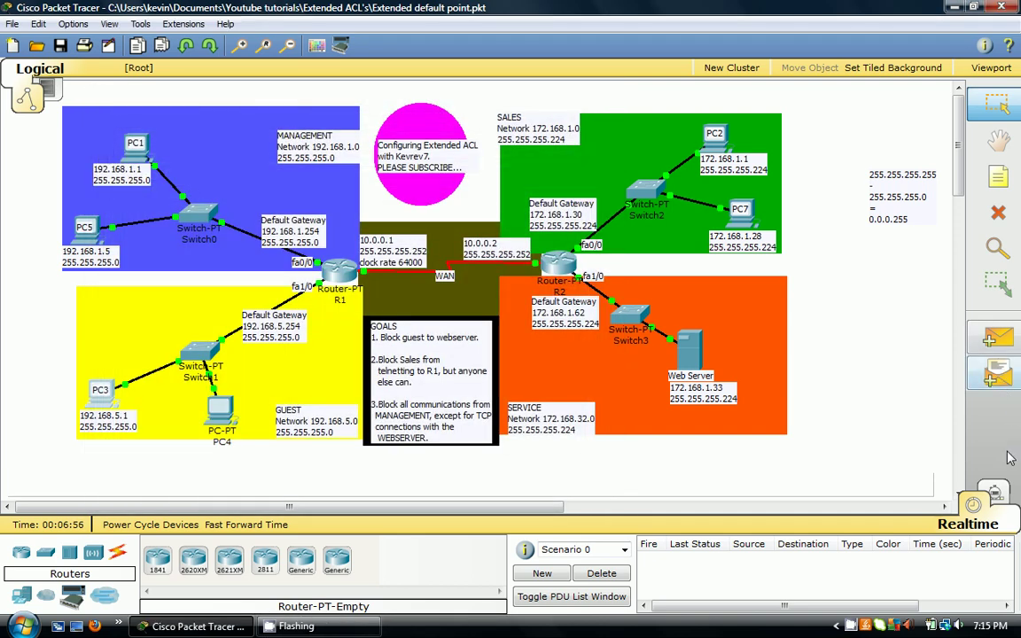
- Resend the request in Simulation mode, step until R1 answers with ICMP, then return to Realtime
{"action": "left_click", "coordinate": [996, 492]}
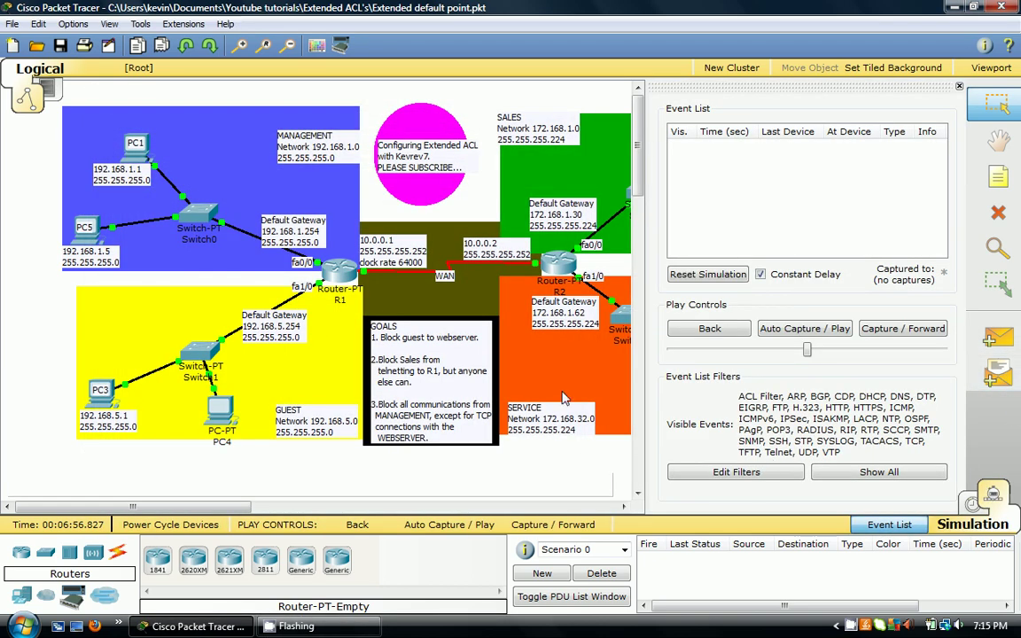
{"action": "left_click", "coordinate": [101, 390]}
{"action": "left_click", "coordinate": [483, 150]}
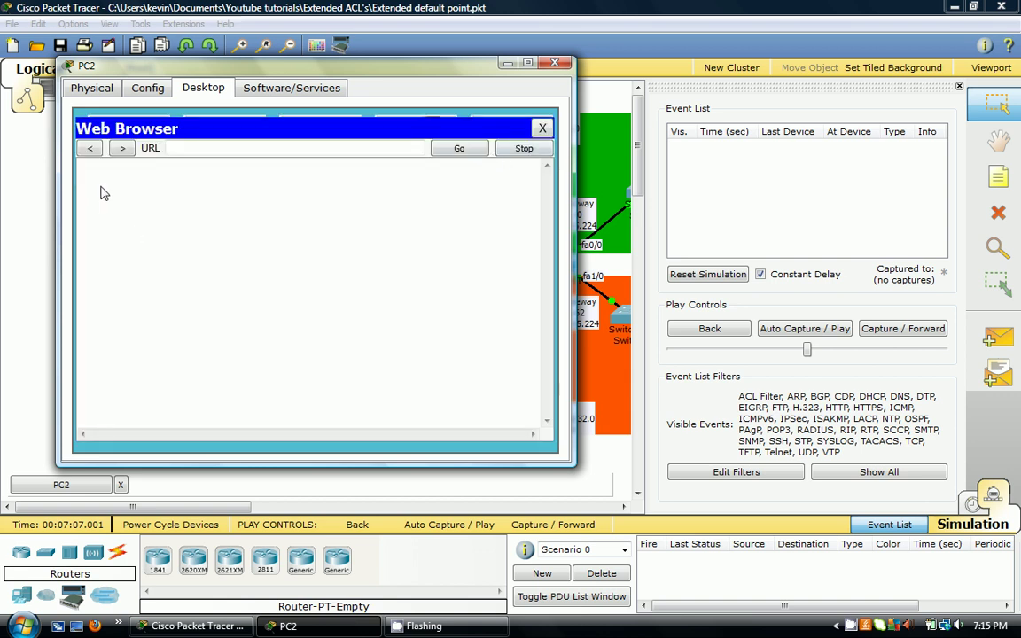
{"action": "type", "text": "172.168.1.33"}
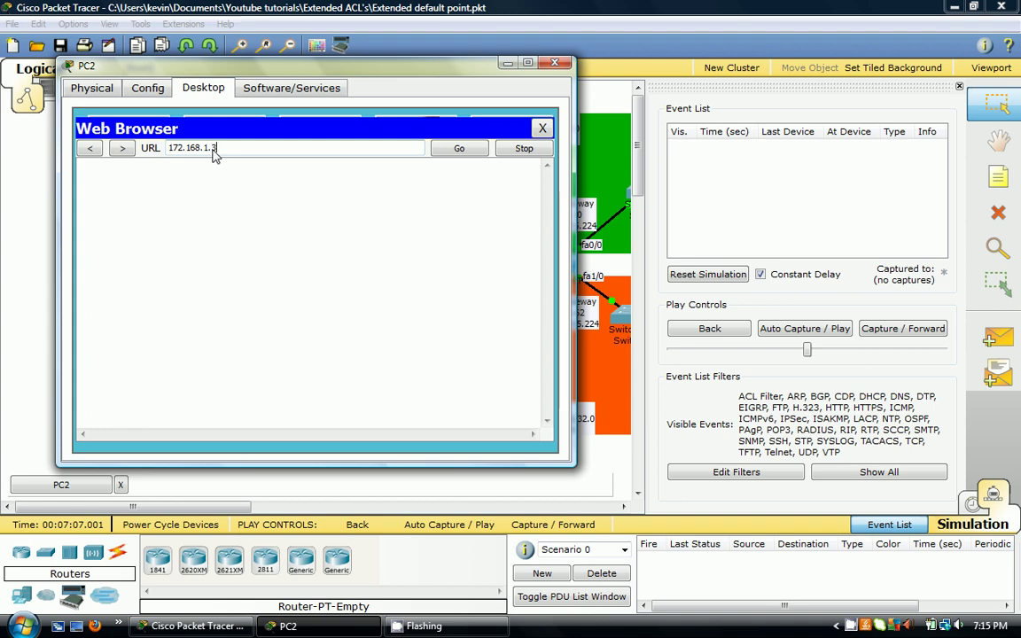
{"action": "left_click", "coordinate": [459, 148]}
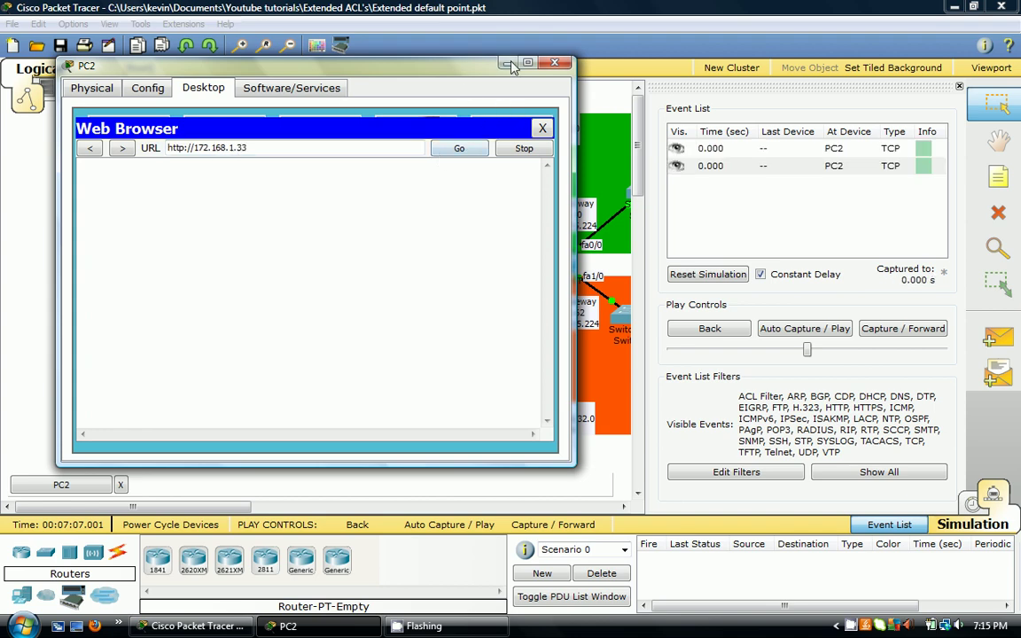
{"action": "left_click", "coordinate": [555, 62]}
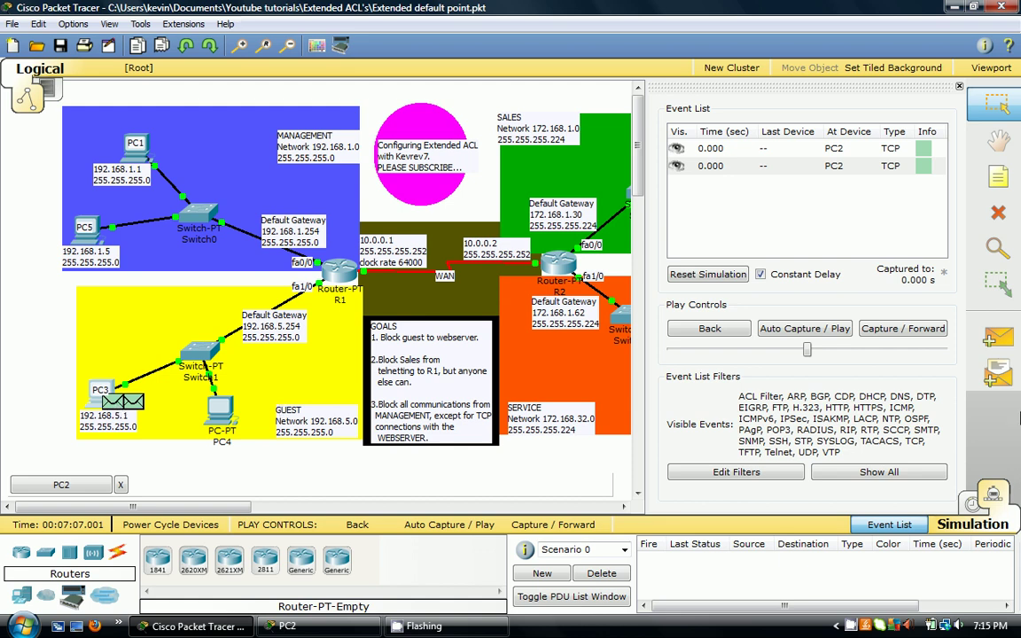
{"action": "left_click", "coordinate": [884, 328]}
{"action": "left_click", "coordinate": [883, 328]}
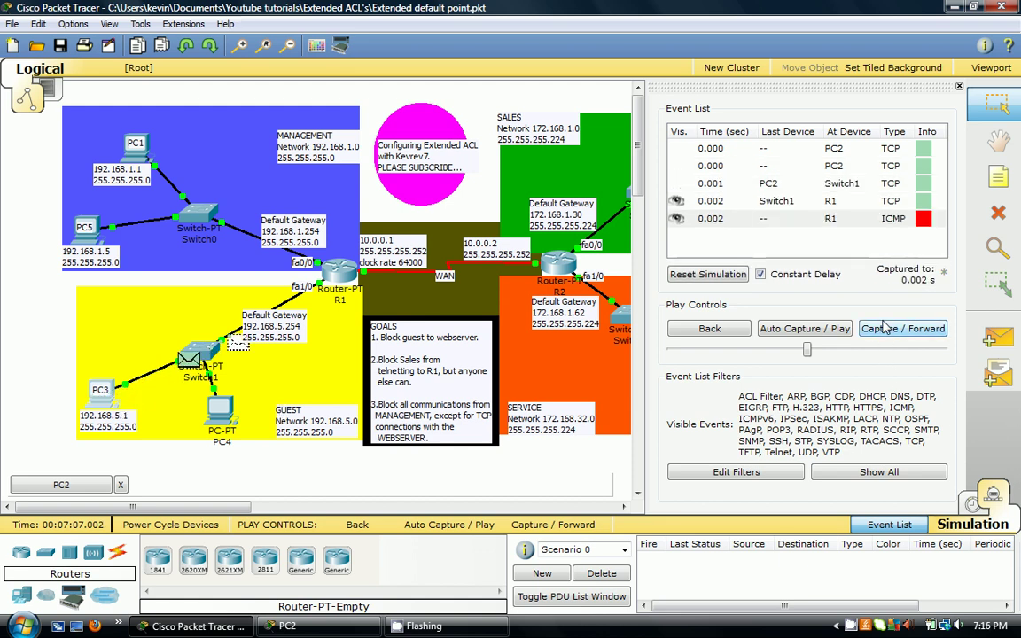
{"action": "left_click", "coordinate": [882, 329]}
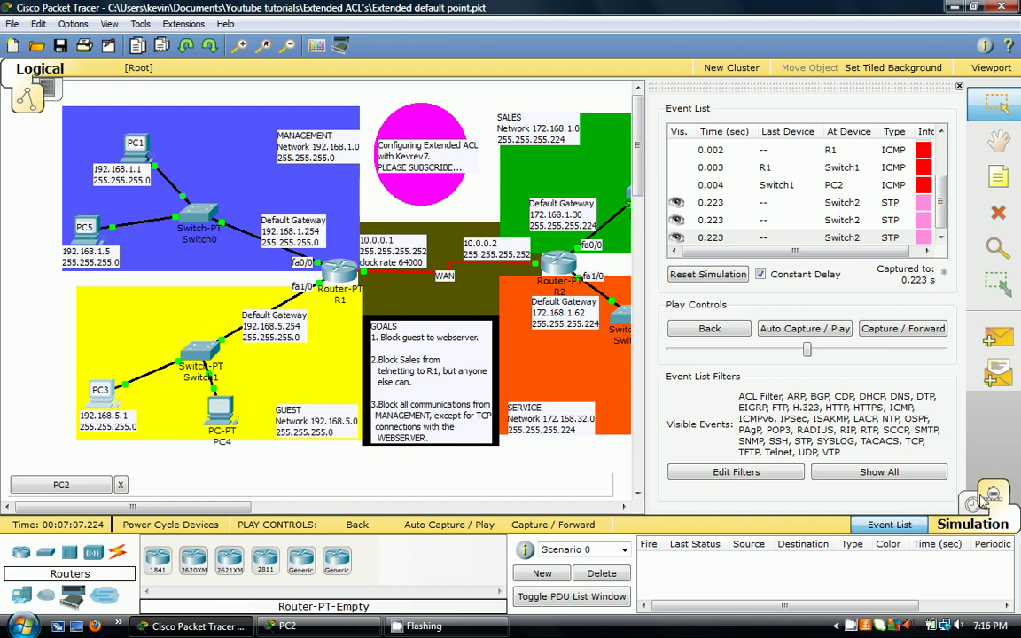
{"action": "left_click", "coordinate": [977, 503]}
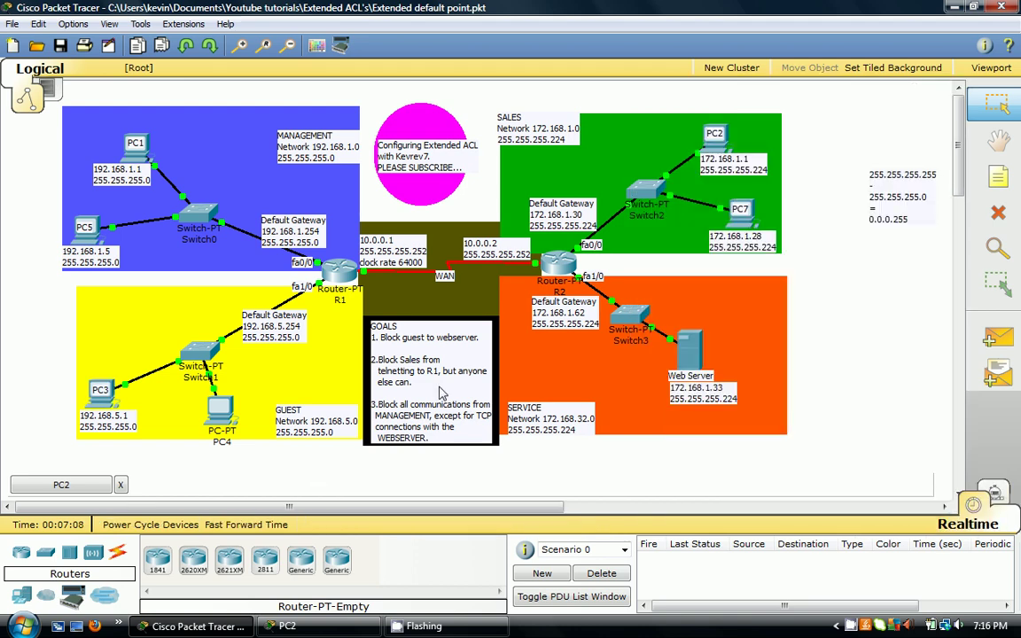
- Exit config mode and page through show run to find 'ip access-group 110 in' on Fa1/0
{"action": "left_click", "coordinate": [334, 279]}
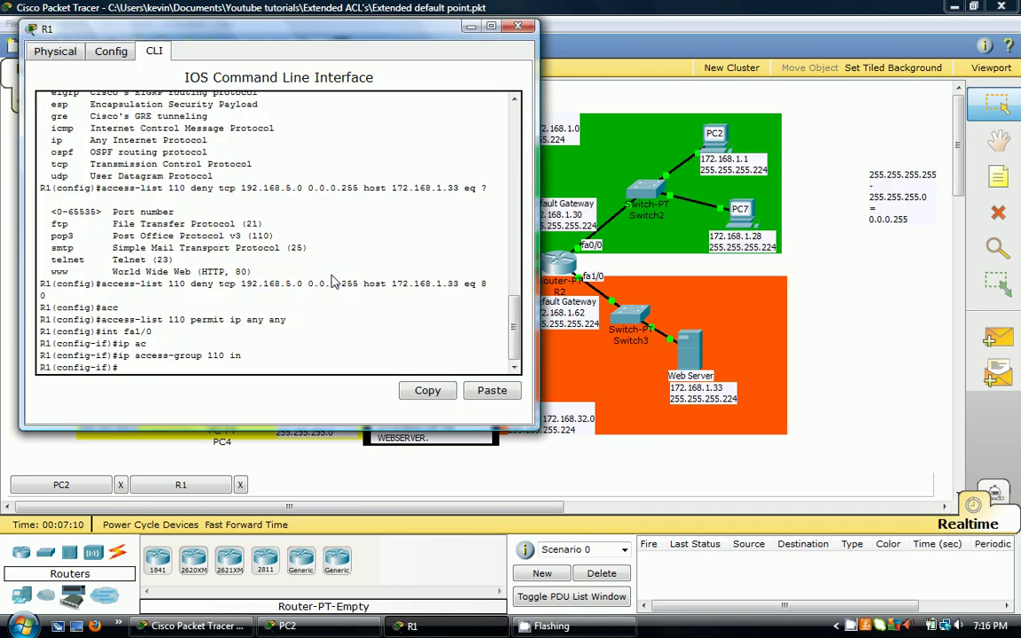
{"action": "type", "text": "end"}
{"action": "key", "text": "Return"}
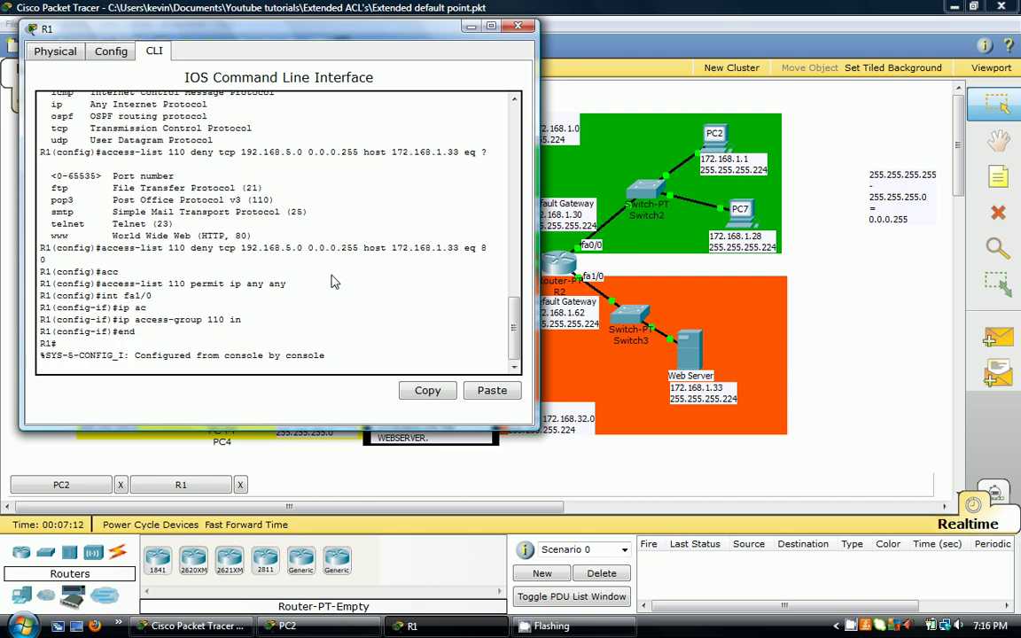
{"action": "type", "text": "show run"}
{"action": "key", "text": "Return"}
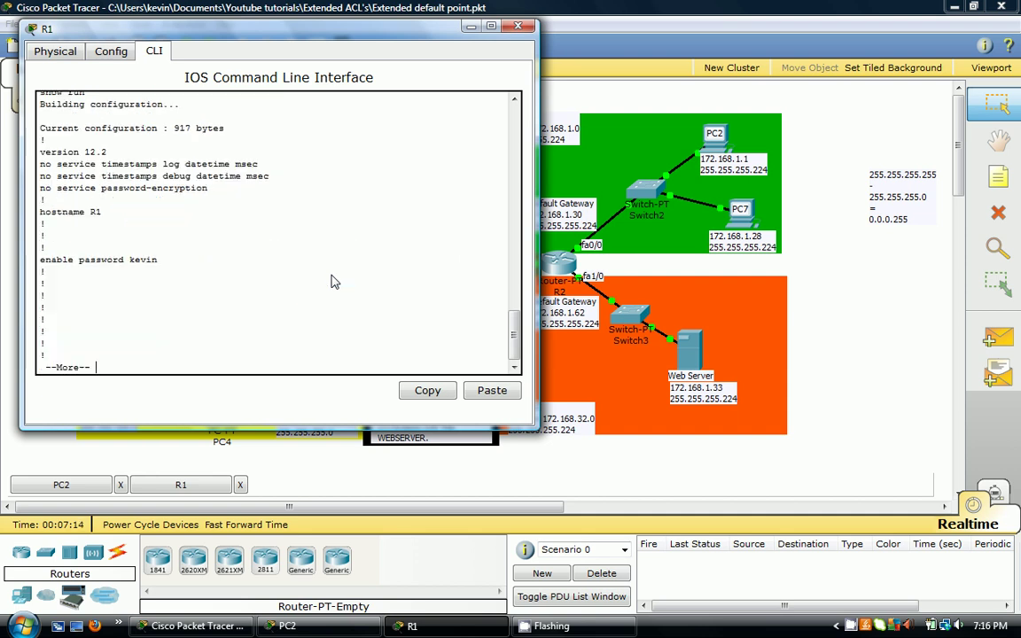
{"action": "key", "text": "space"}
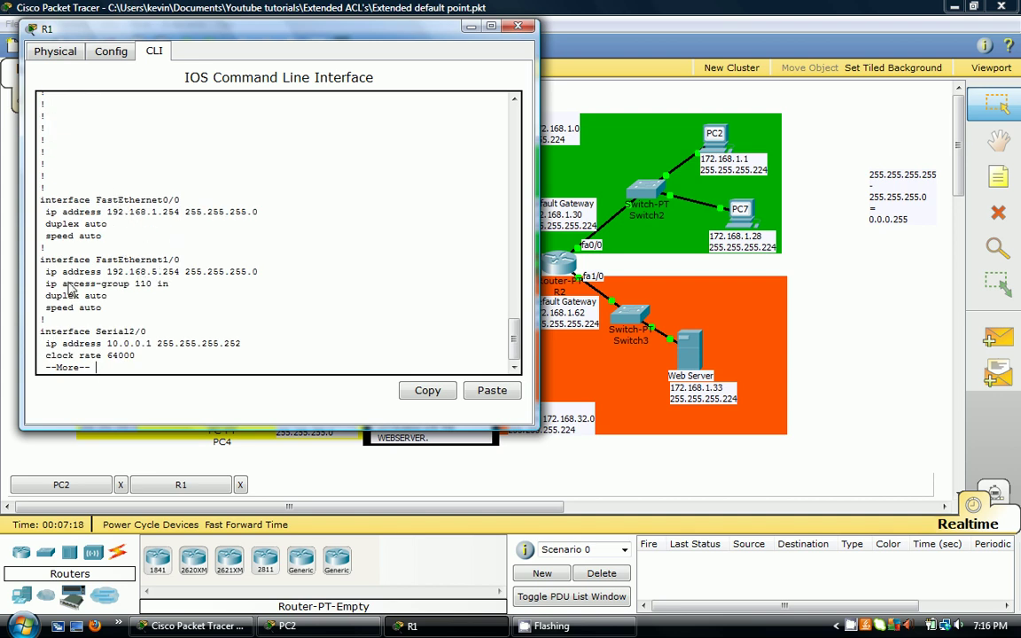
{"action": "left_click_drag", "start_coordinate": [45, 284], "coordinate": [175, 293]}
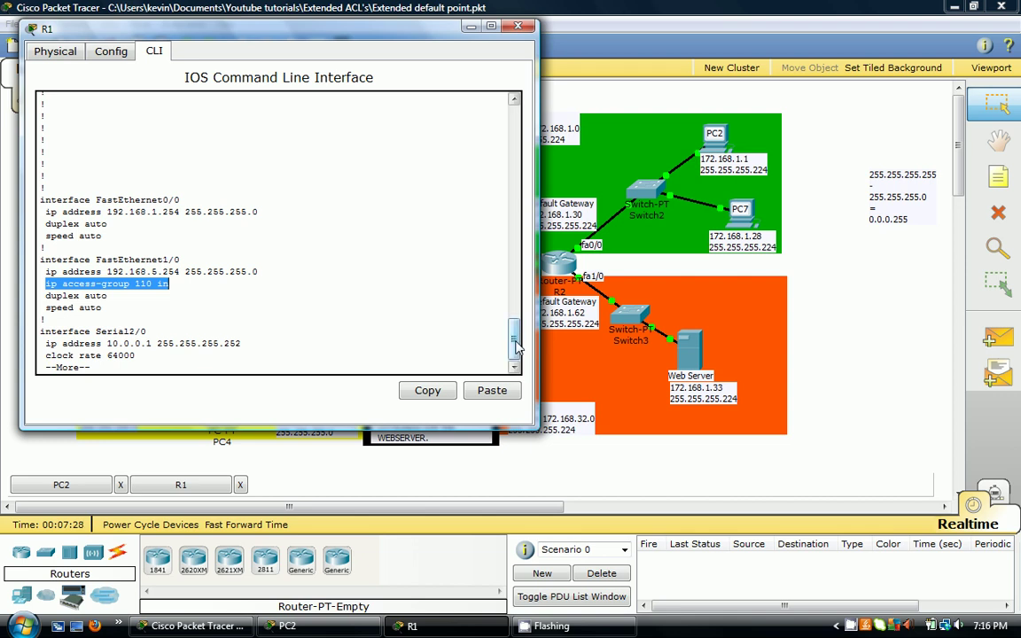
{"action": "key", "text": "space"}
{"action": "key", "text": "space"}
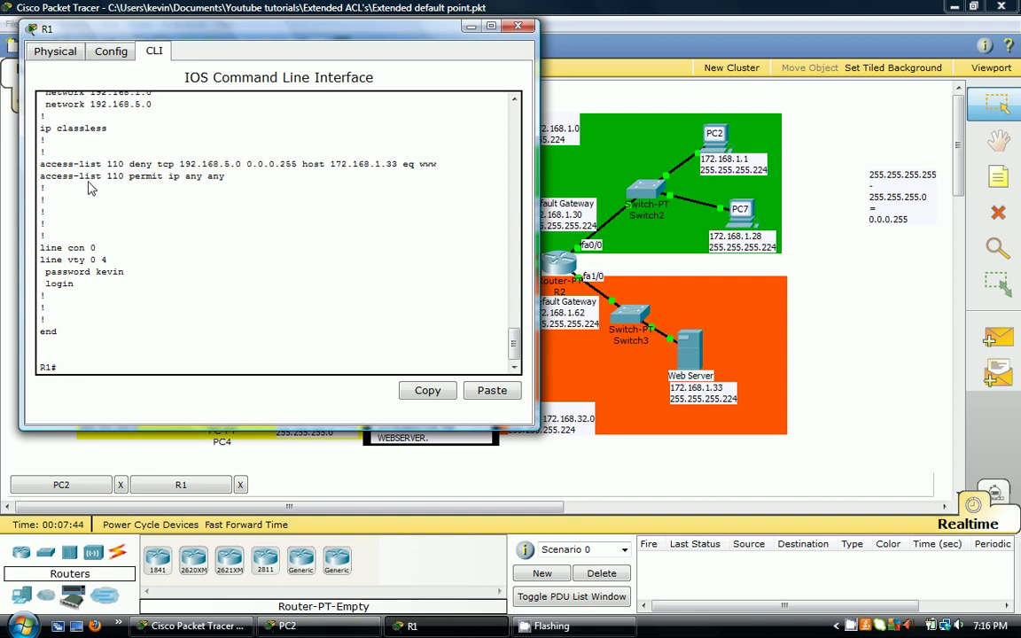
- From PC2's command prompt, successfully ping the web server 172.168.1.33 and 172.168.1.1
{"action": "left_click", "coordinate": [519, 27]}
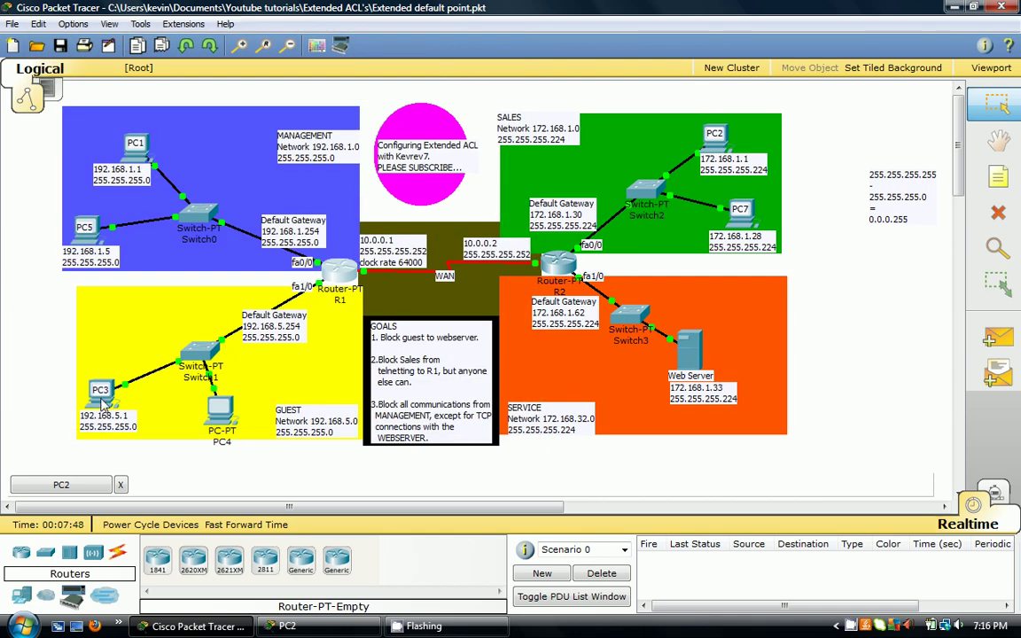
{"action": "left_click", "coordinate": [62, 484]}
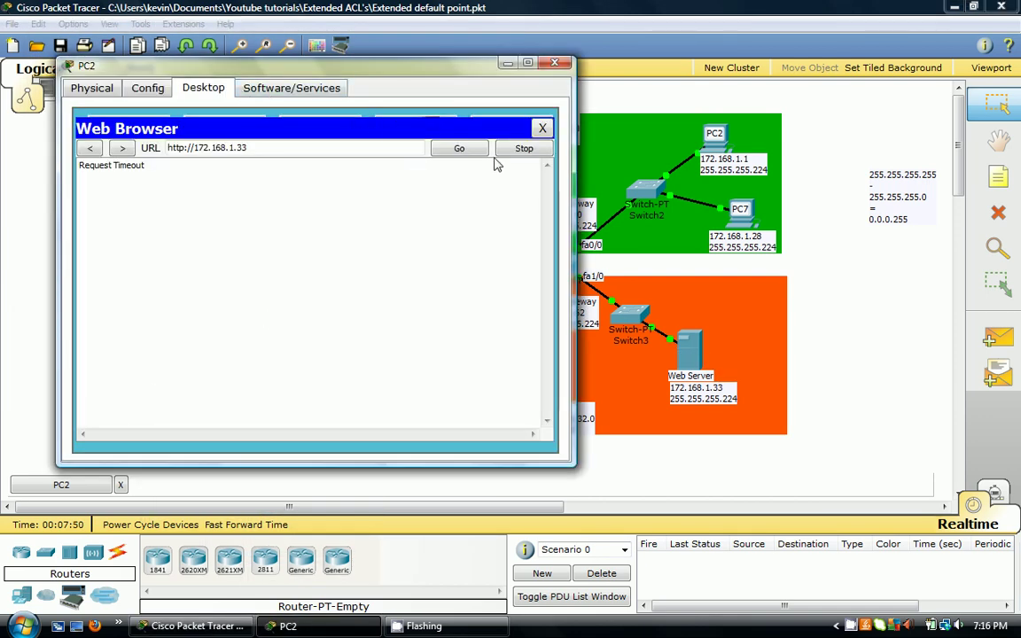
{"action": "left_click", "coordinate": [543, 127]}
{"action": "left_click", "coordinate": [412, 144]}
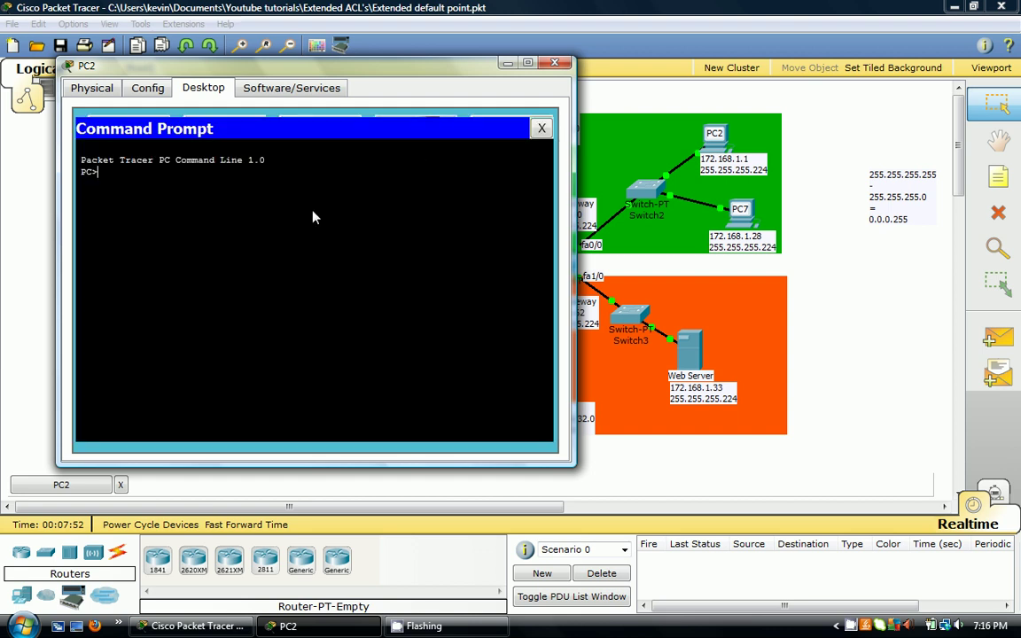
{"action": "type", "text": "ping 172.168.1.33"}
{"action": "key", "text": "Return"}
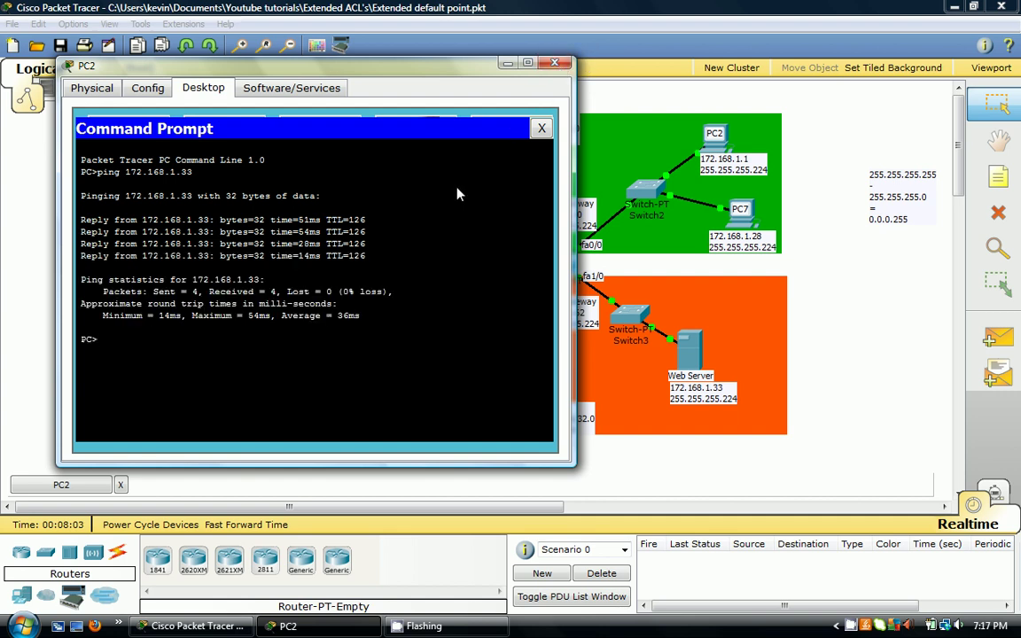
{"action": "type", "text": "ping 172.168.1.1"}
{"action": "key", "text": "Return"}
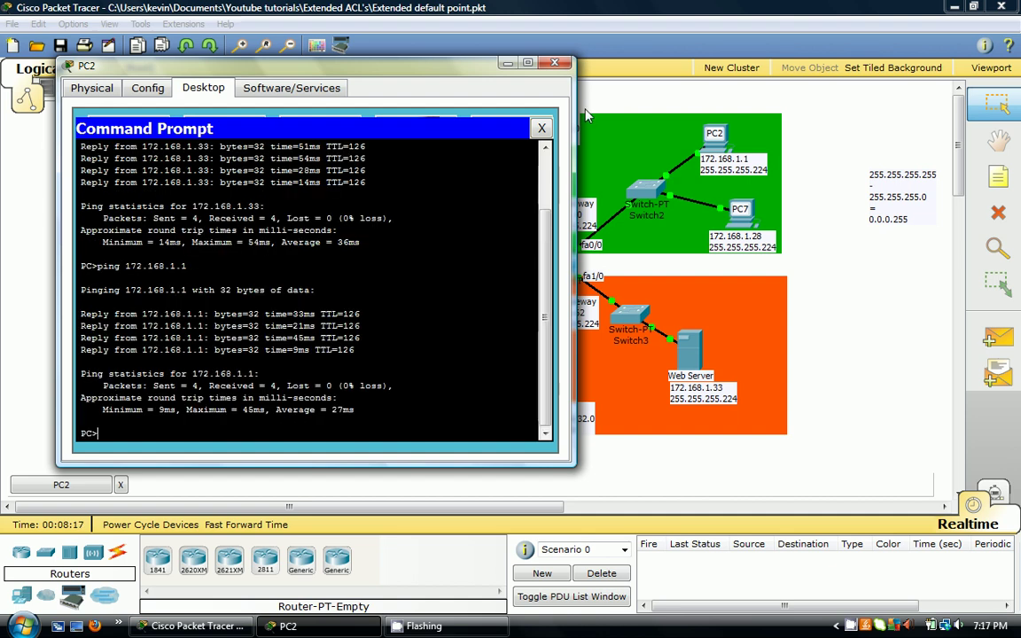
{"action": "left_click", "coordinate": [552, 62]}
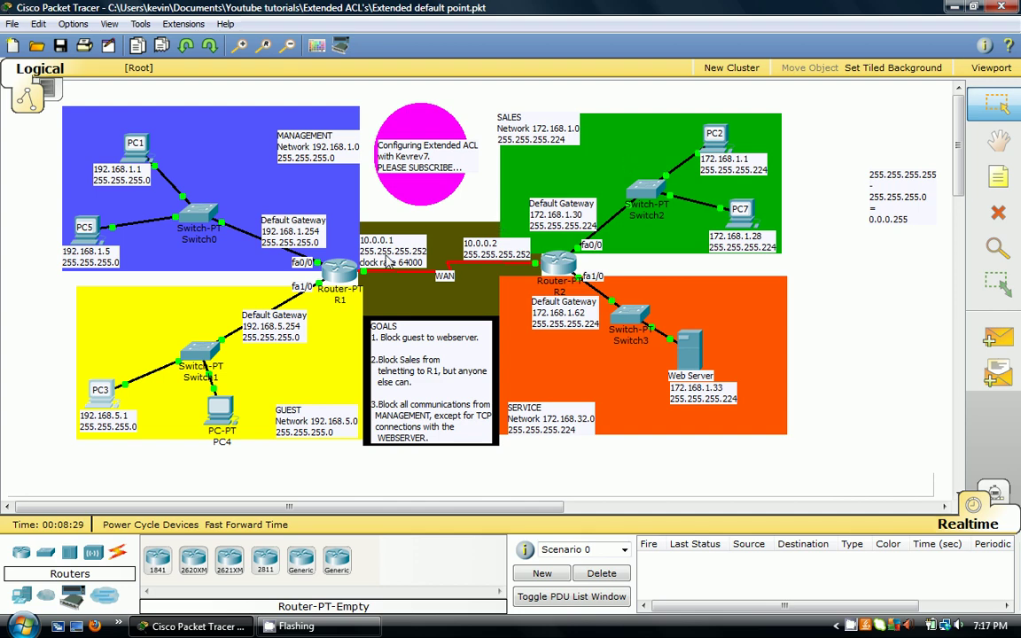
- From guest PC3's command prompt, telnet to R1 at 10.0.0.1
{"action": "left_click", "coordinate": [100, 390]}
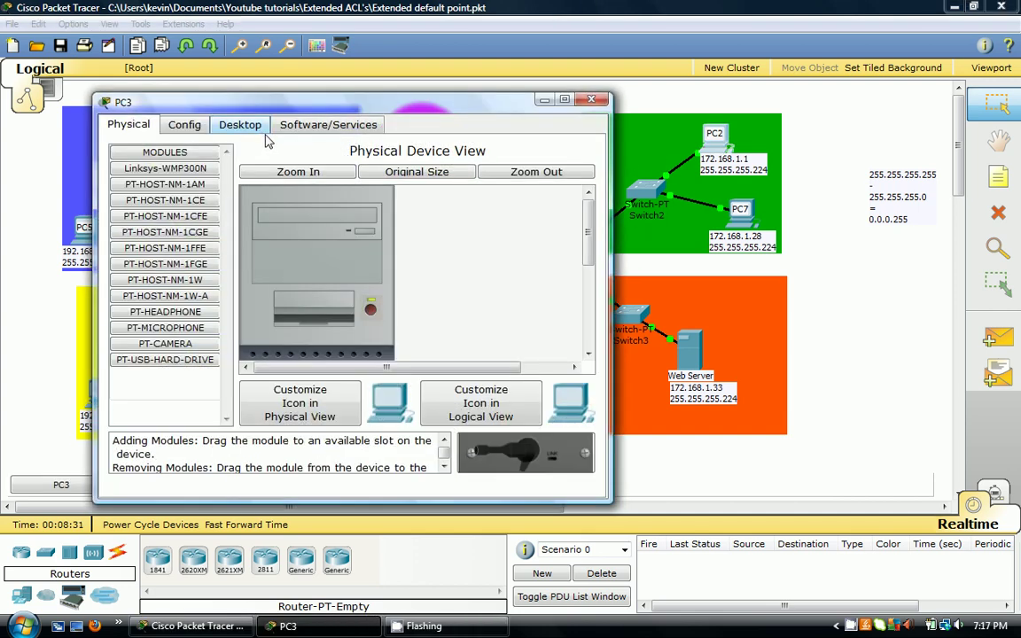
{"action": "left_click", "coordinate": [240, 125]}
{"action": "left_click", "coordinate": [452, 195]}
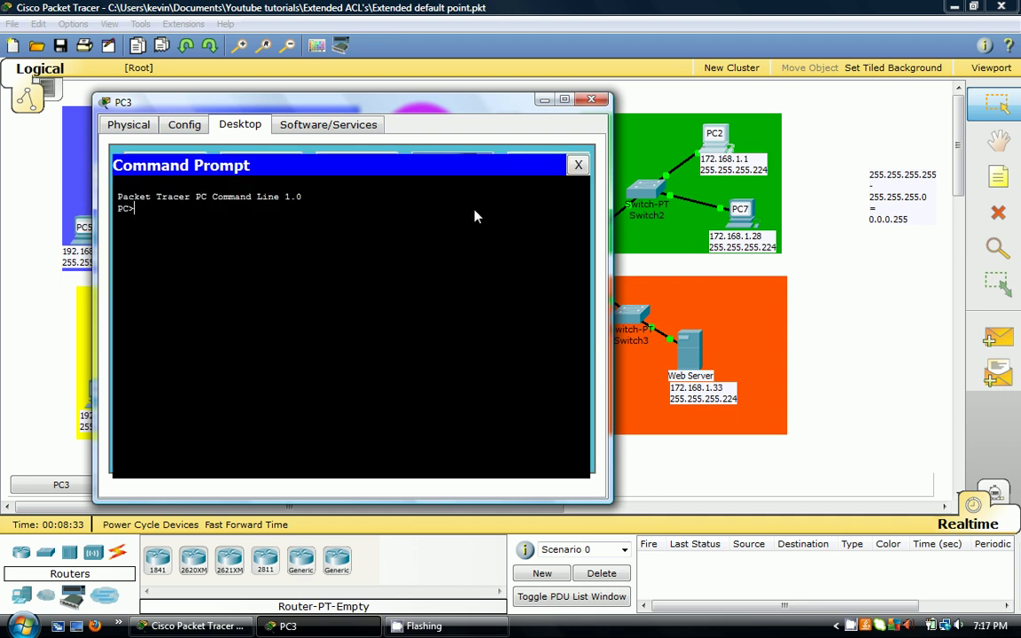
{"action": "type", "text": "telnet 10.0.0.0.1"}
{"action": "key", "text": "Return"}
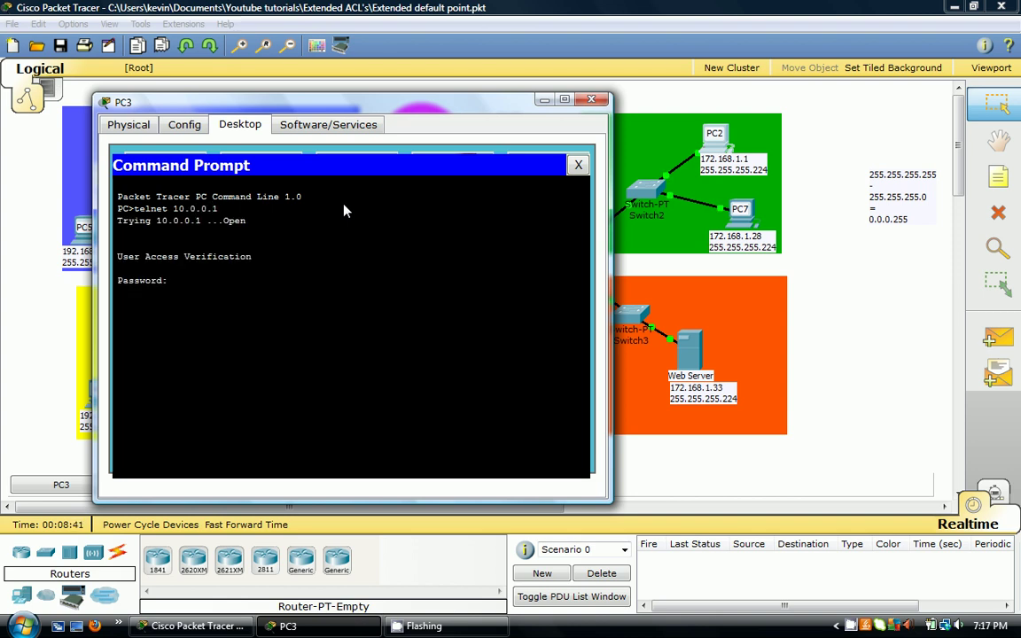
- Log in with the telnet and enable passwords, display R1's running config, then close PC3
{"action": "type", "text": "cisco"}
{"action": "key", "text": "Return"}
{"action": "type", "text": "en"}
{"action": "key", "text": "Return"}
{"action": "type", "text": "class"}
{"action": "key", "text": "Return"}
{"action": "key", "text": "Return"}
{"action": "type", "text": "a"}
{"action": "key", "text": "Return"}
{"action": "key", "text": "Return"}
{"action": "key", "text": "Return"}
{"action": "key", "text": "Return"}
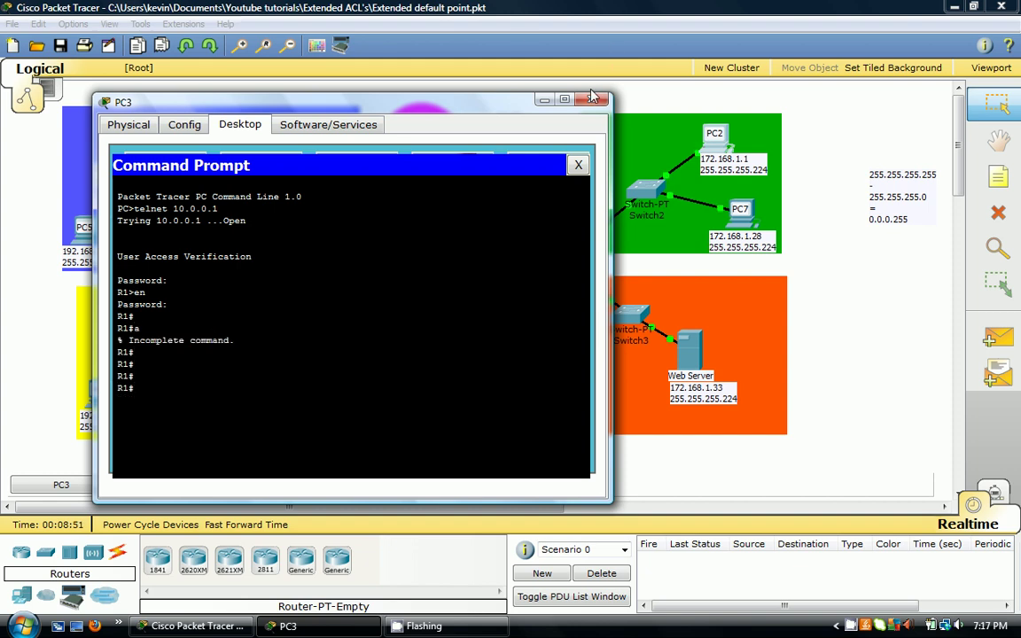
{"action": "type", "text": "show run"}
{"action": "key", "text": "Return"}
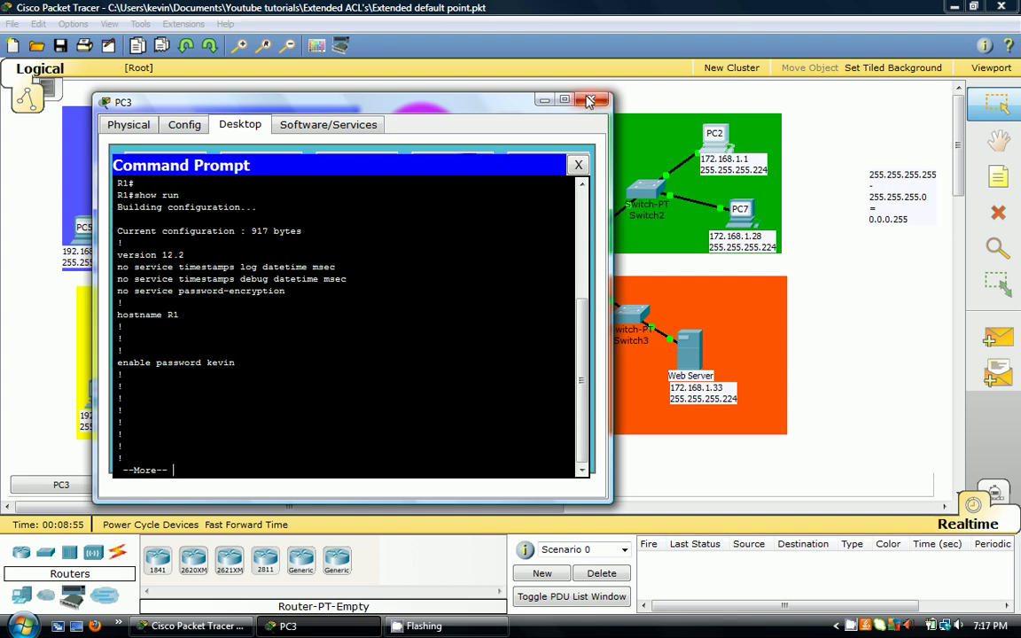
{"action": "left_click", "coordinate": [593, 98]}
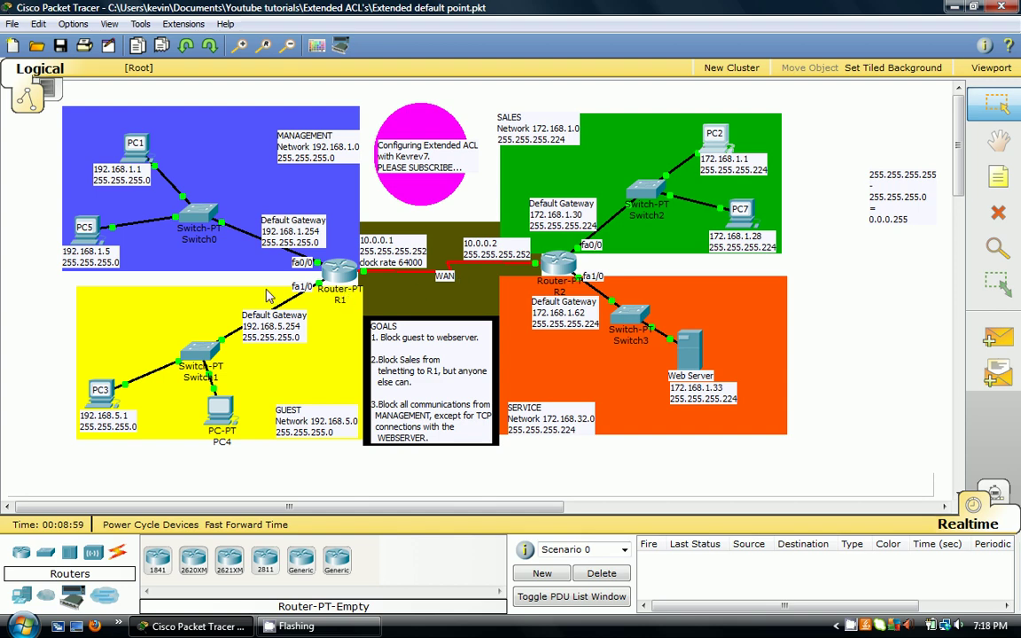
- Open R2's command line and enter global configuration mode with en and conf t
{"action": "left_click", "coordinate": [556, 262]}
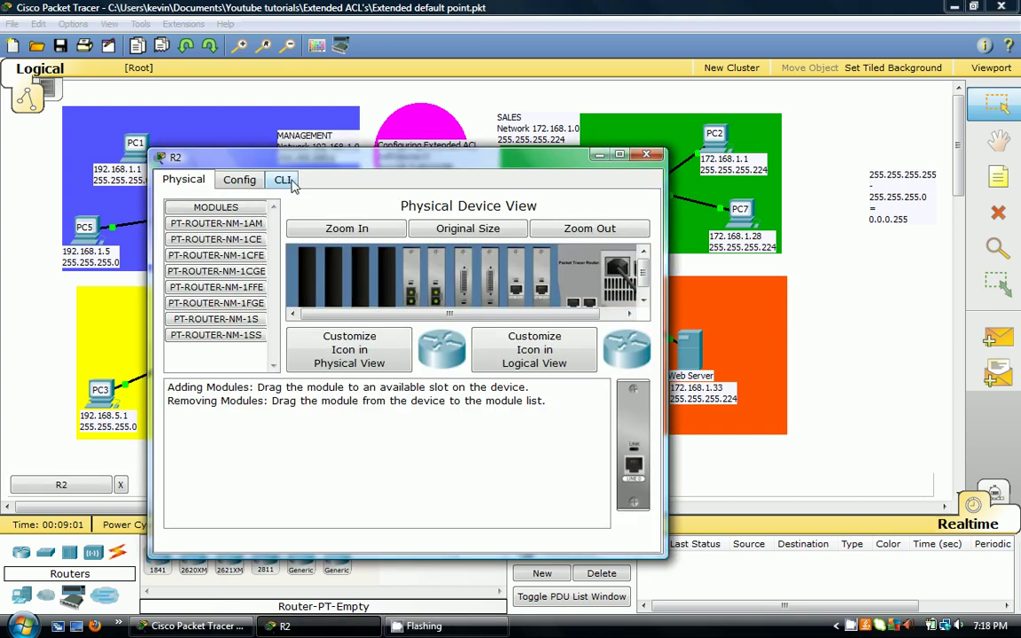
{"action": "left_click", "coordinate": [281, 179]}
{"action": "key", "text": "Return"}
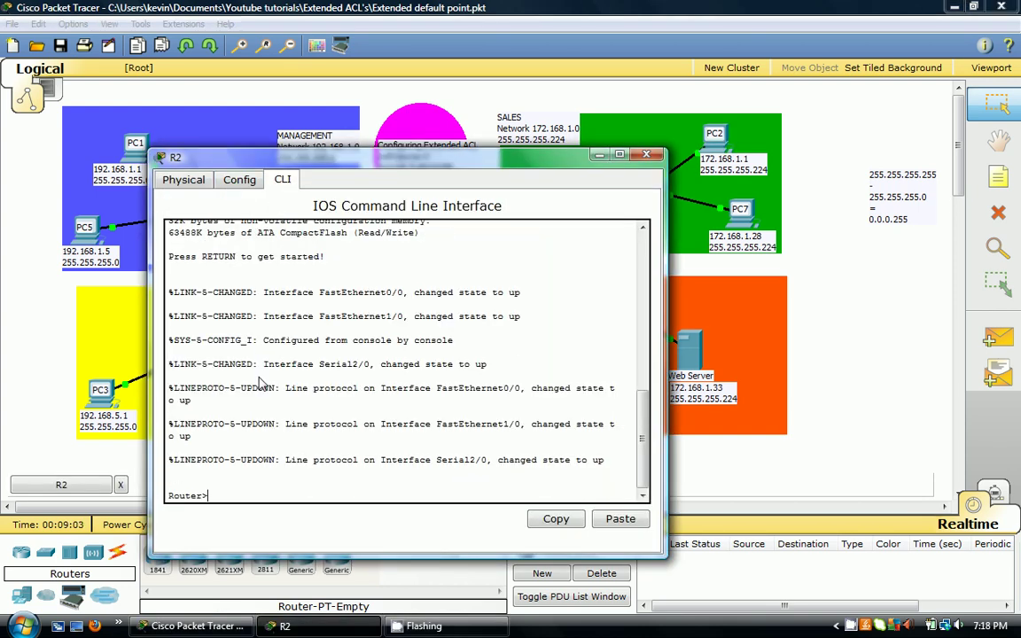
{"action": "type", "text": "en"}
{"action": "key", "text": "Return"}
{"action": "type", "text": "conf t"}
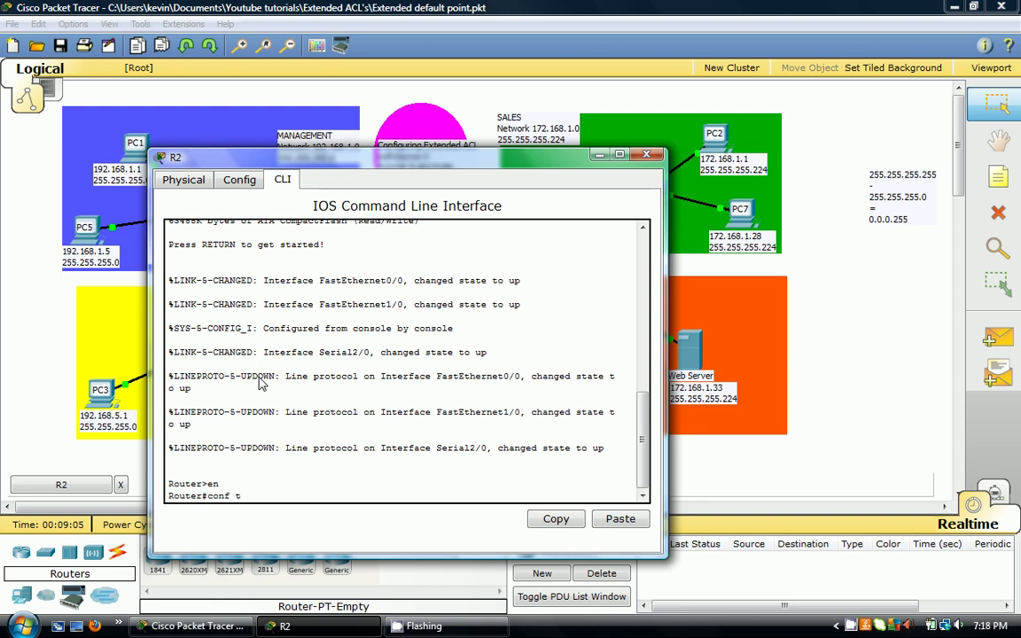
{"action": "key", "text": "Return"}
- Enter 'access-list 20 deny tcp 172.168.1.0 0.0.0.31 any eq 23', which is rejected, and recall it
{"action": "type", "text": "acc"}
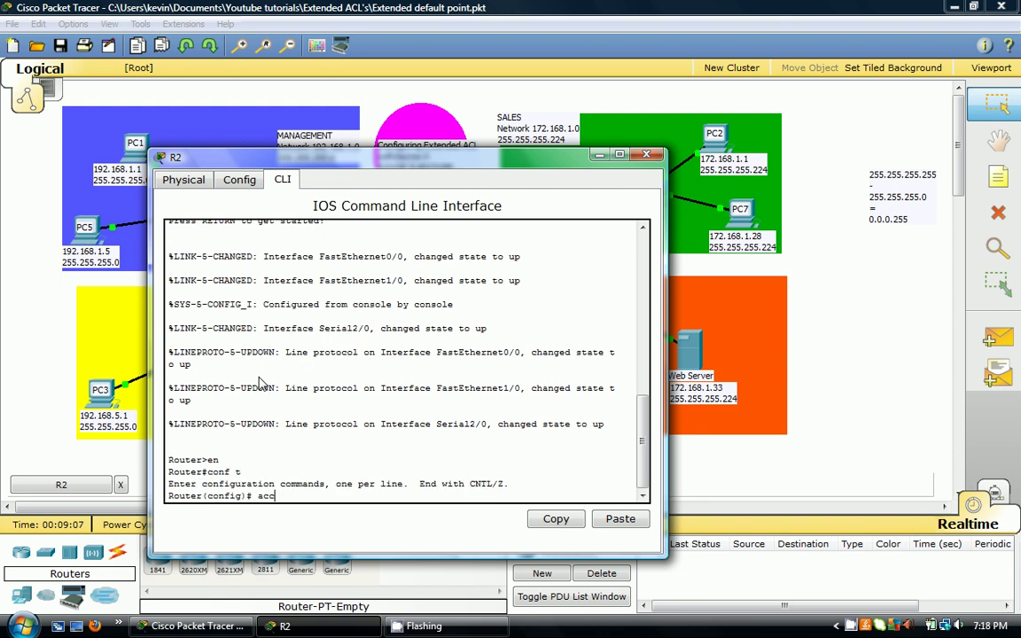
{"action": "key", "text": "Tab"}
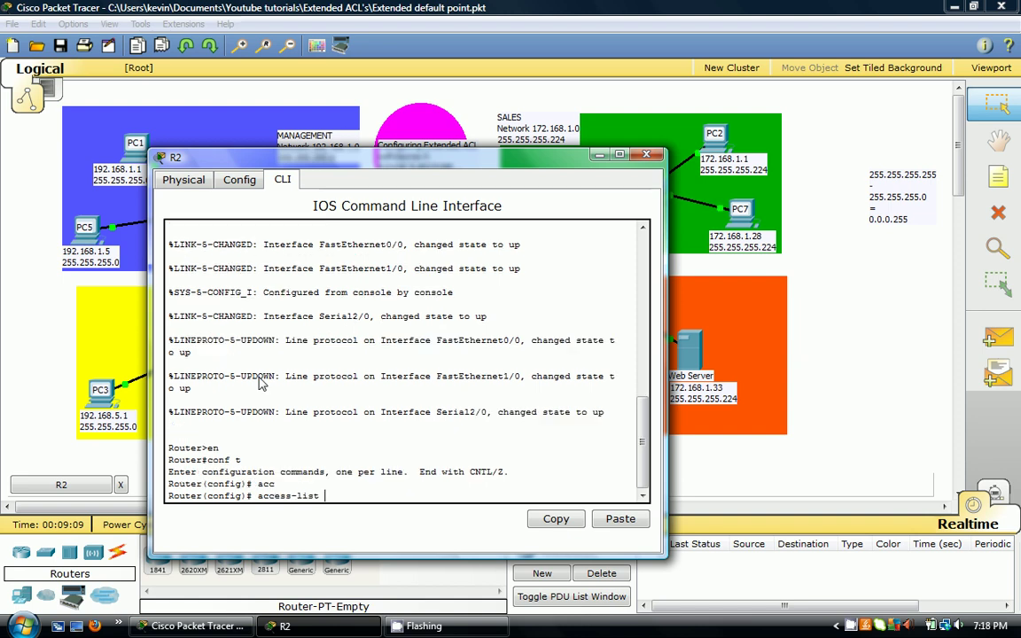
{"action": "type", "text": "20"}
{"action": "type", "text": "deny tcp 172."}
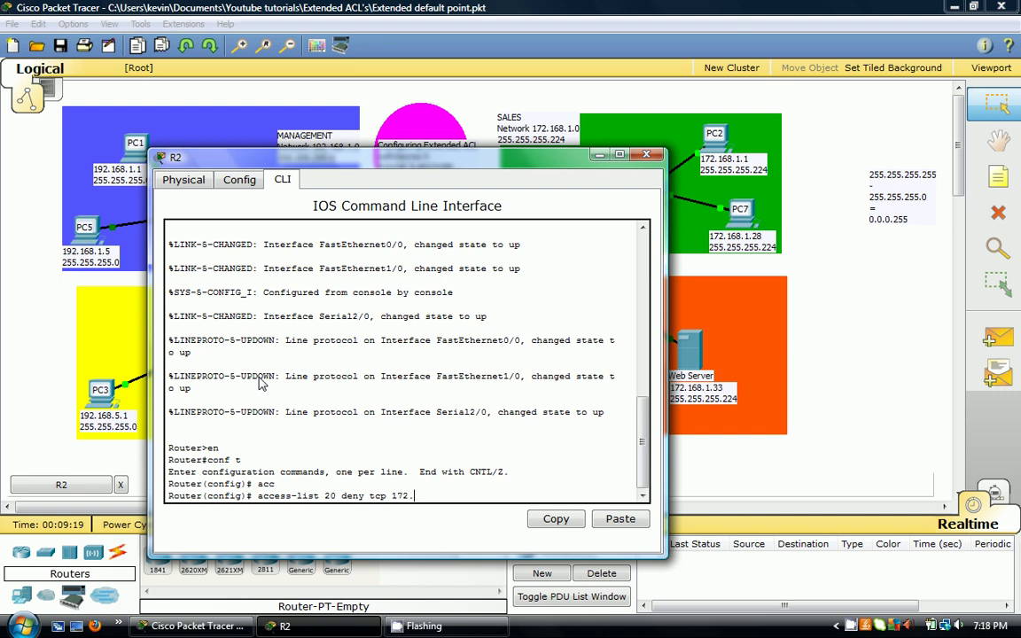
{"action": "type", "text": "168."}
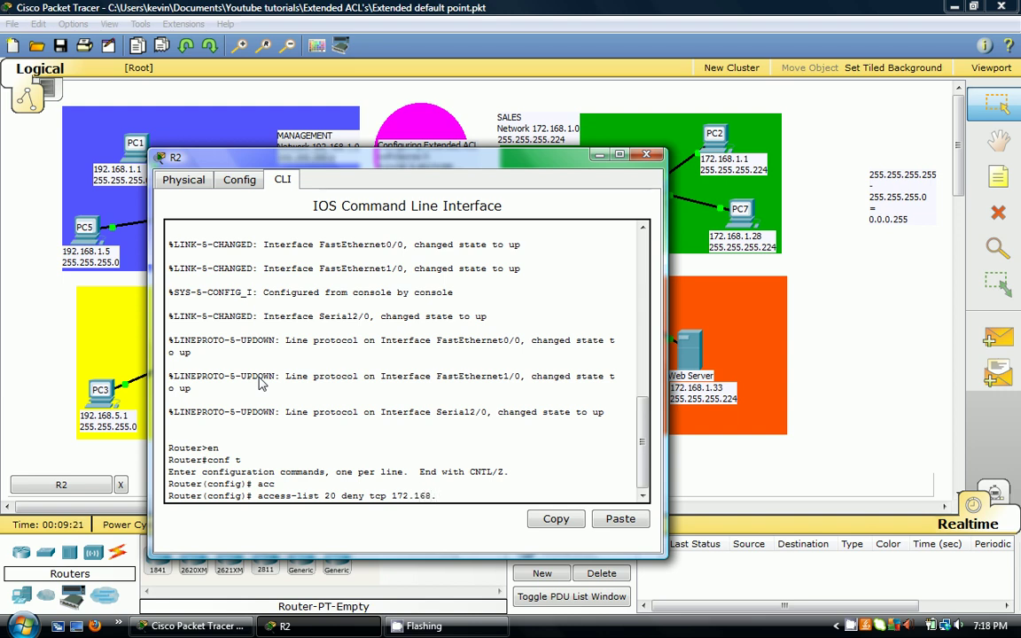
{"action": "type", "text": "1.0."}
{"action": "key", "text": "BackSpace"}
{"action": "type", "text": "0.0."}
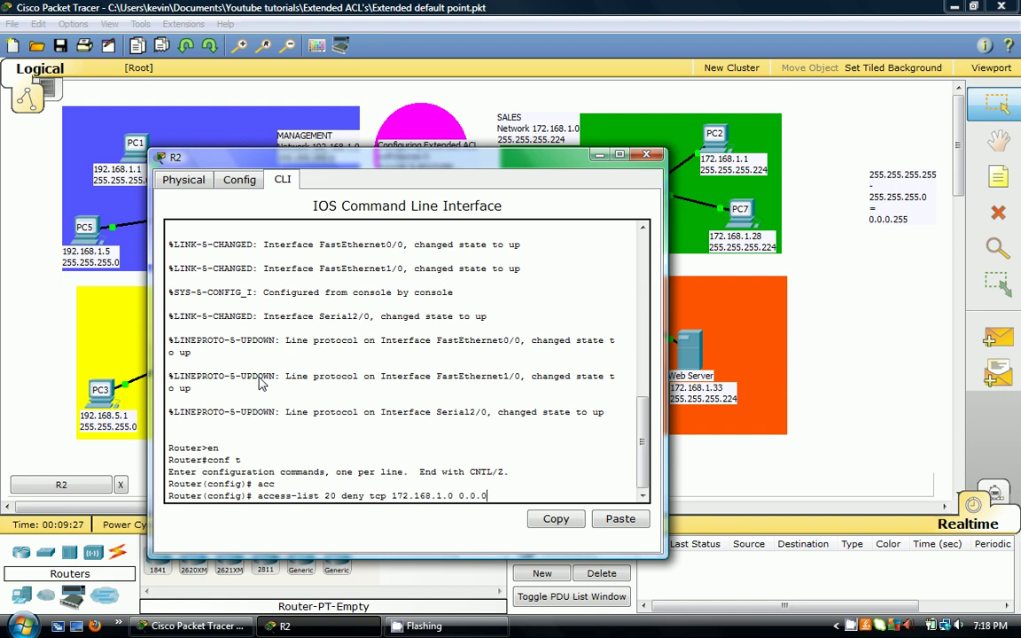
{"action": "type", "text": "0.31"}
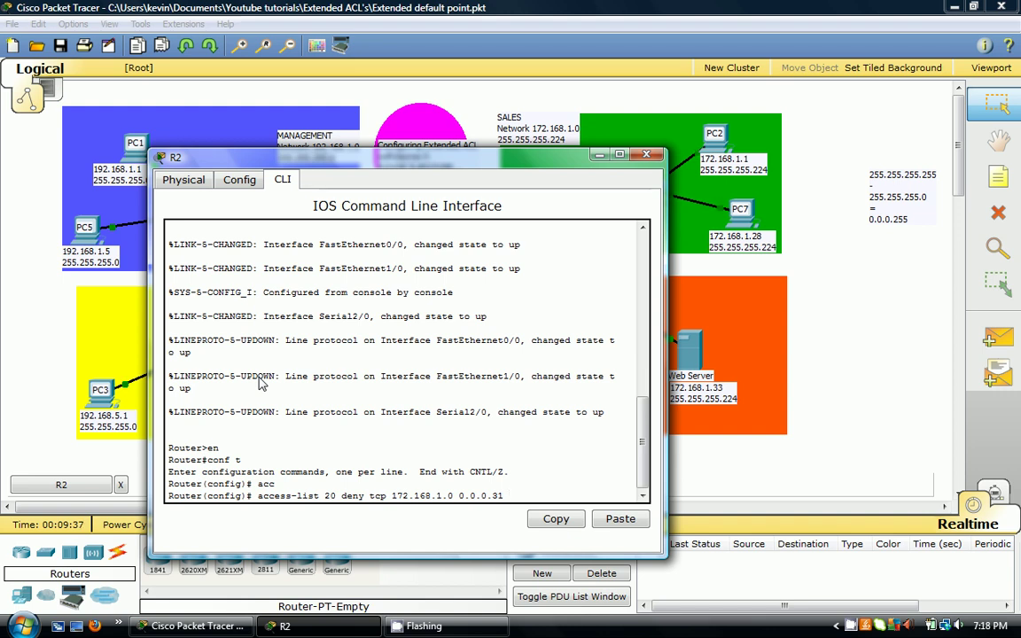
{"action": "type", "text": "any"}
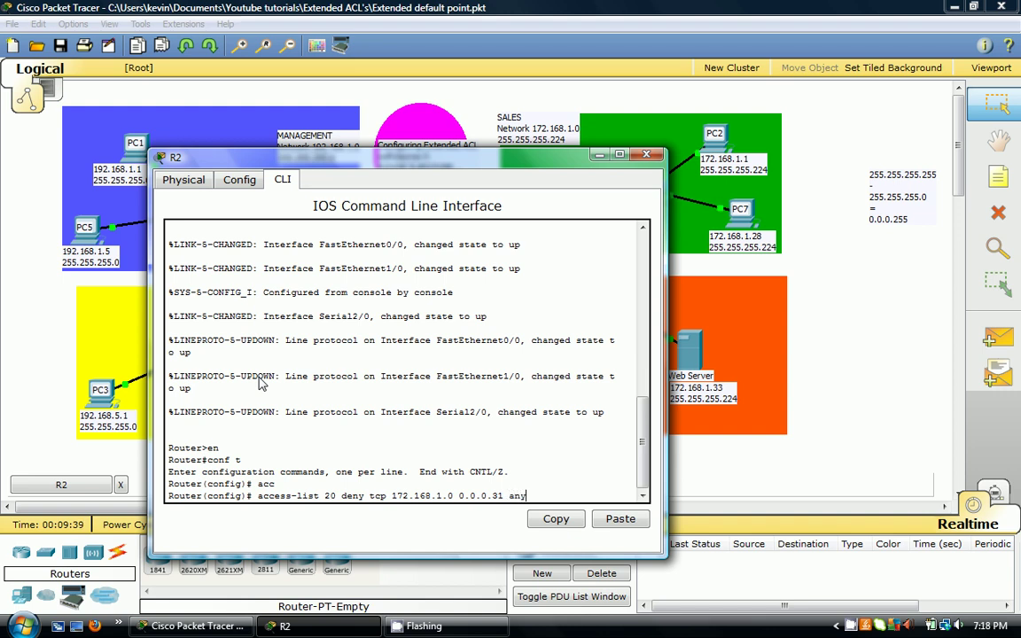
{"action": "type", "text": " eq"}
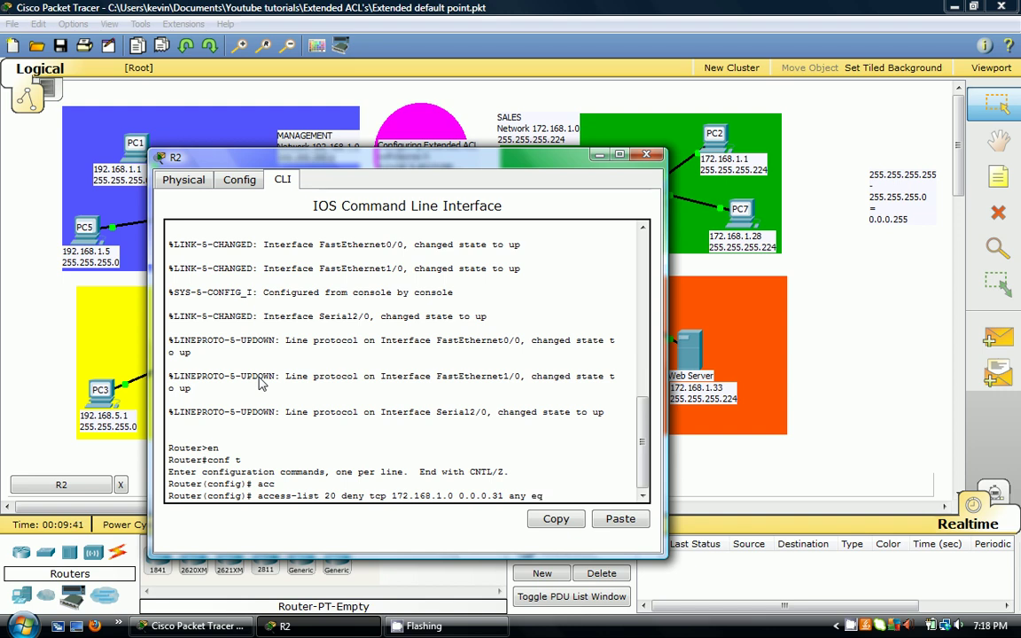
{"action": "type", "text": " 23"}
{"action": "key", "text": "Return"}
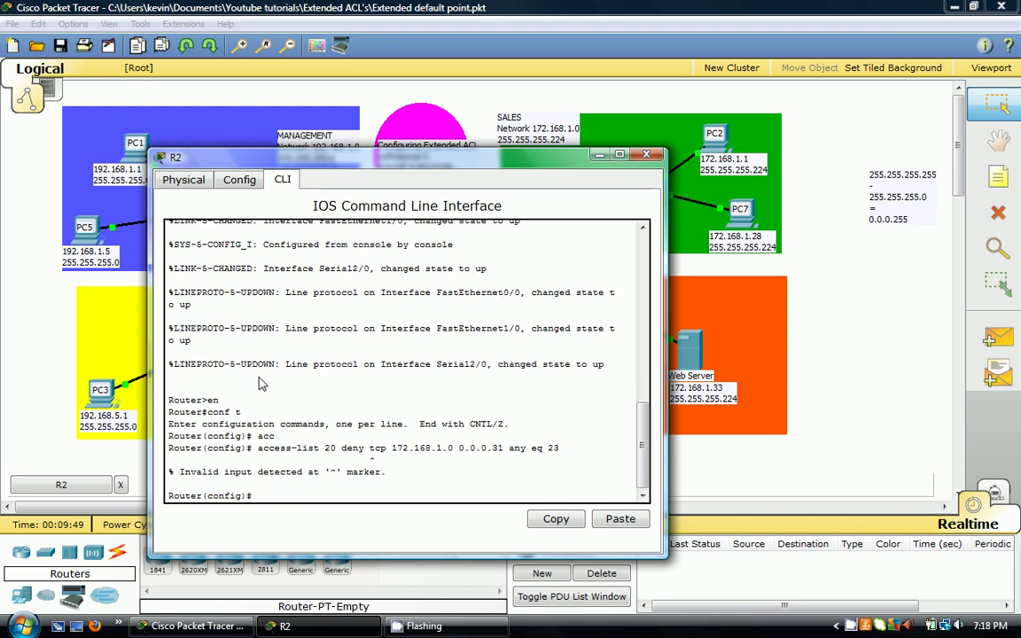
{"action": "key", "text": "Up"}
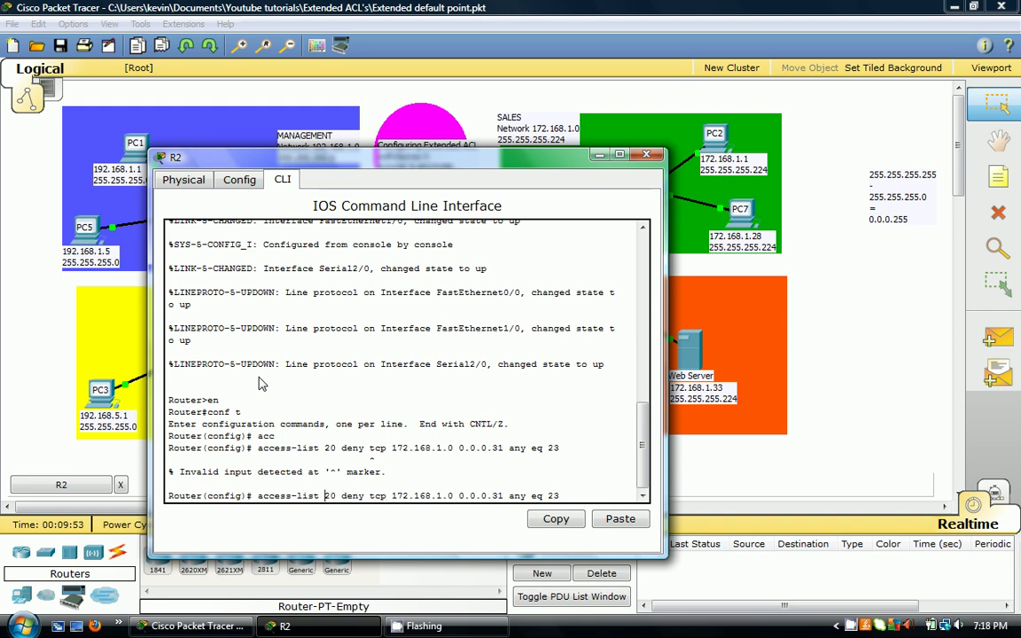
- Resubmit the Sales telnet deny as access-list 120 and add 'access-list 120 permit ip any any'
{"action": "type", "text": "1"}
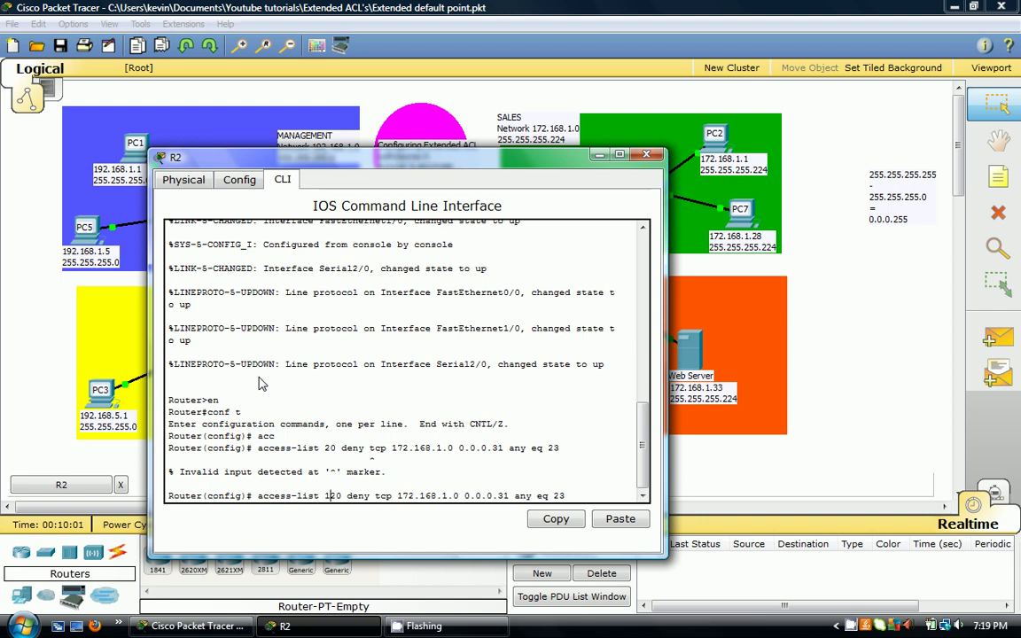
{"action": "key", "text": "Return"}
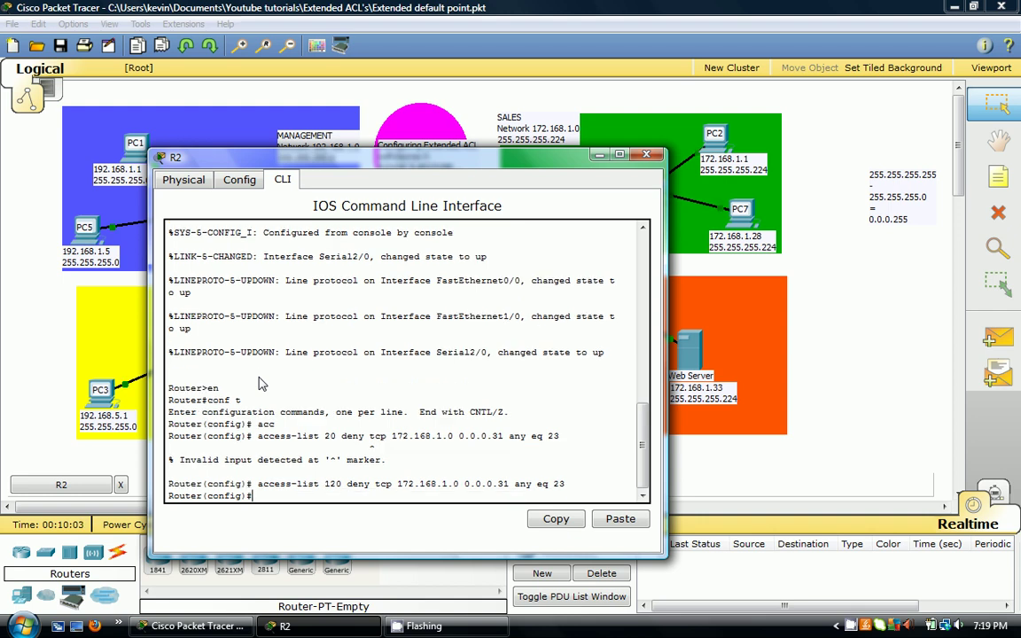
{"action": "type", "text": "acc"}
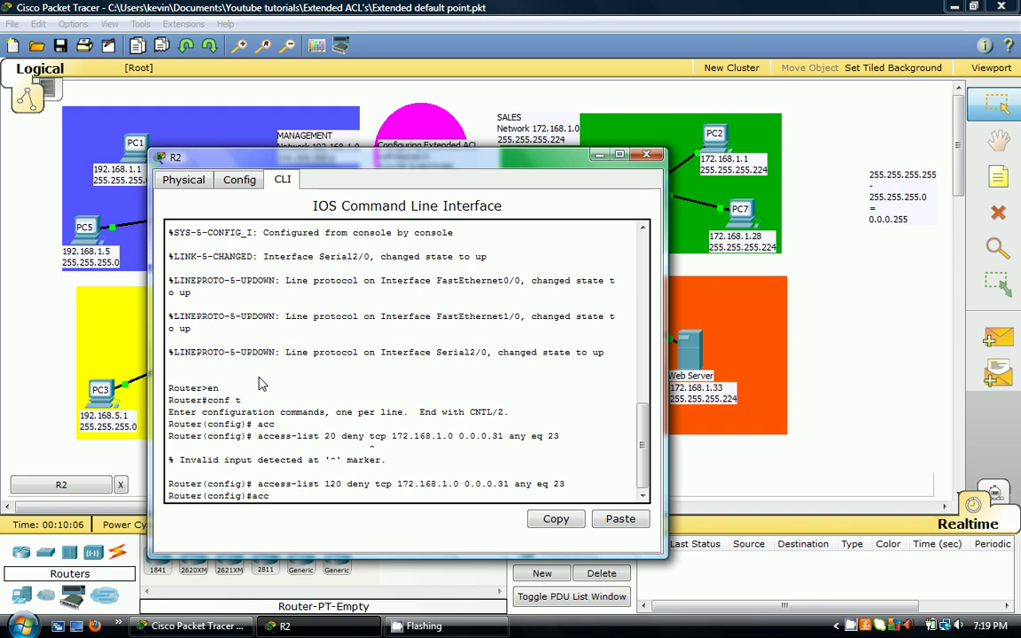
{"action": "key", "text": "Tab"}
{"action": "type", "text": "1"}
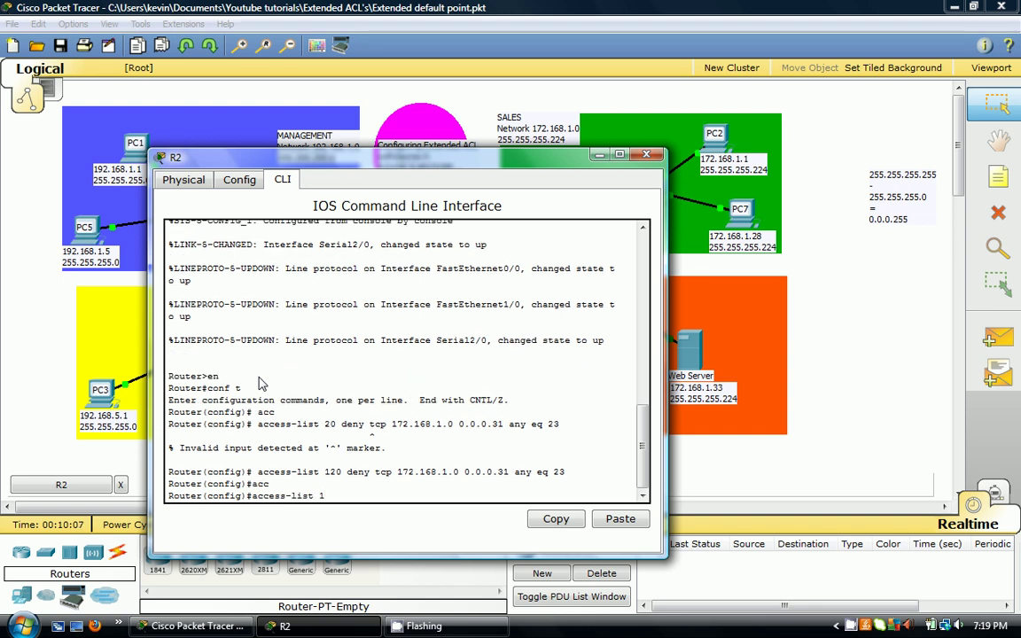
{"action": "type", "text": "20 per"}
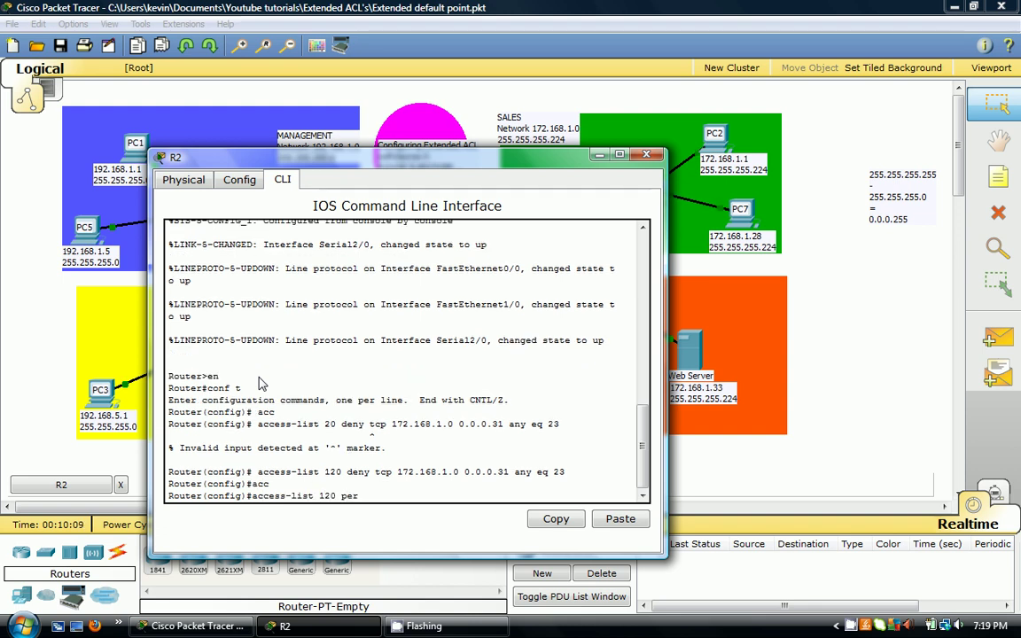
{"action": "type", "text": "mit ip any any"}
{"action": "key", "text": "Return"}
- Enter interface fa0/0 on R2, start the ip access-group command, then close R2's window
{"action": "type", "text": "in"}
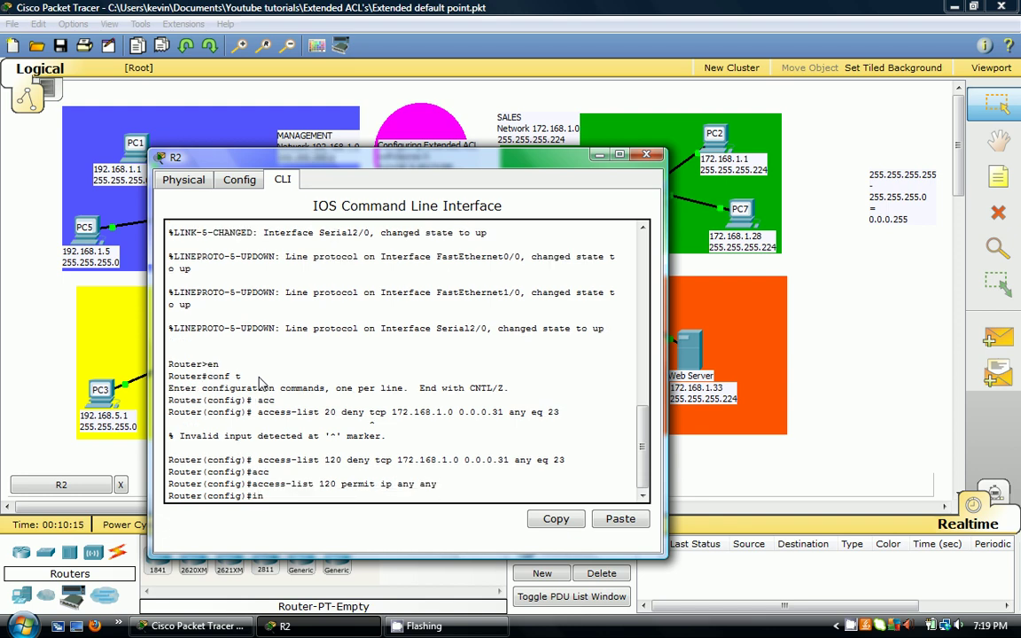
{"action": "type", "text": "t fa"}
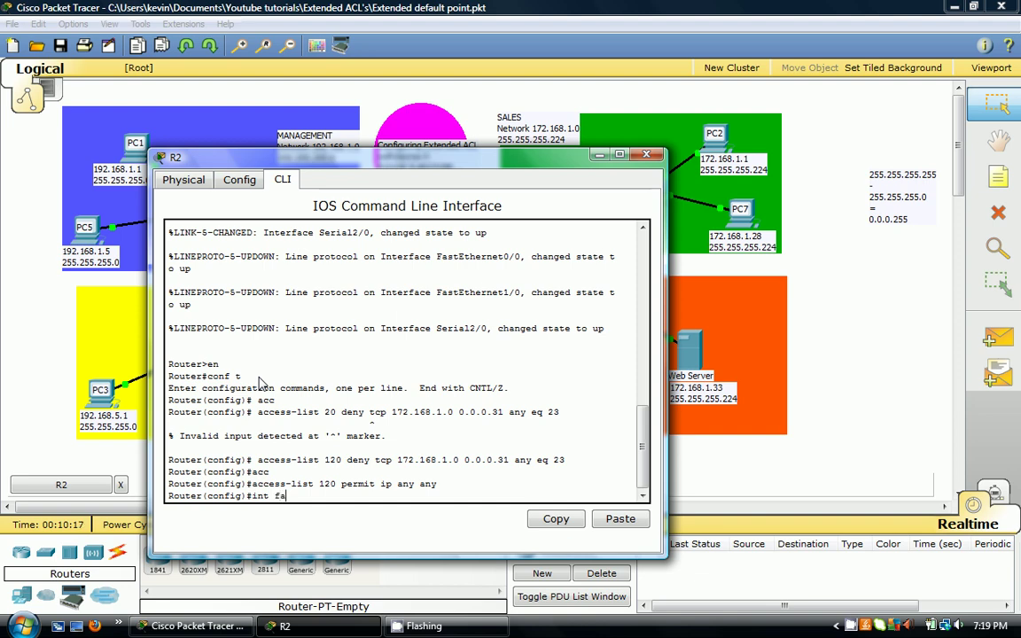
{"action": "left_click_drag", "start_coordinate": [666, 490], "coordinate": [572, 490]}
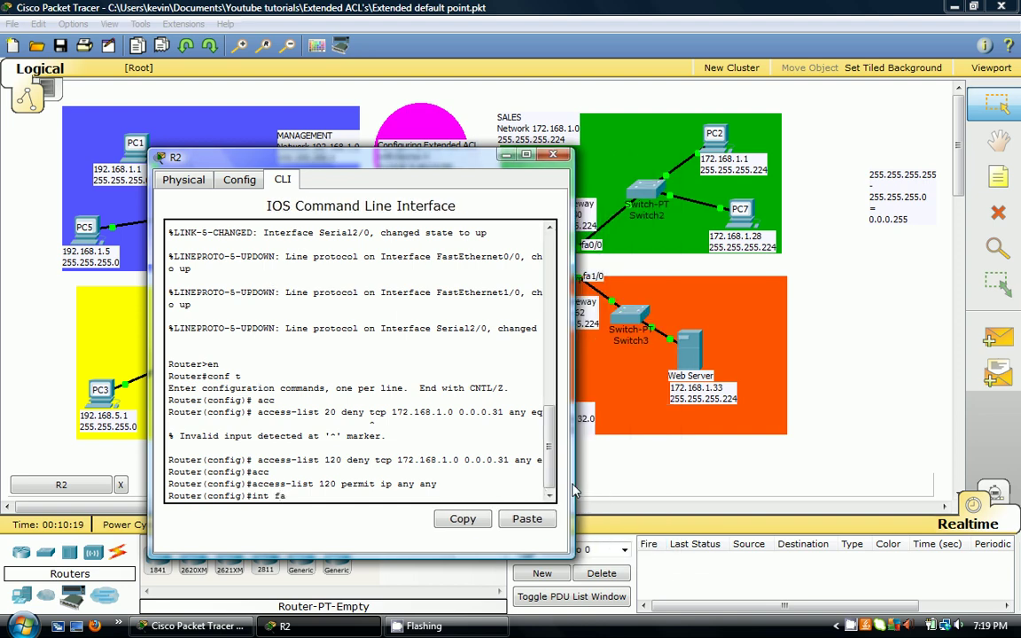
{"action": "left_click_drag", "start_coordinate": [365, 166], "coordinate": [183, 96]}
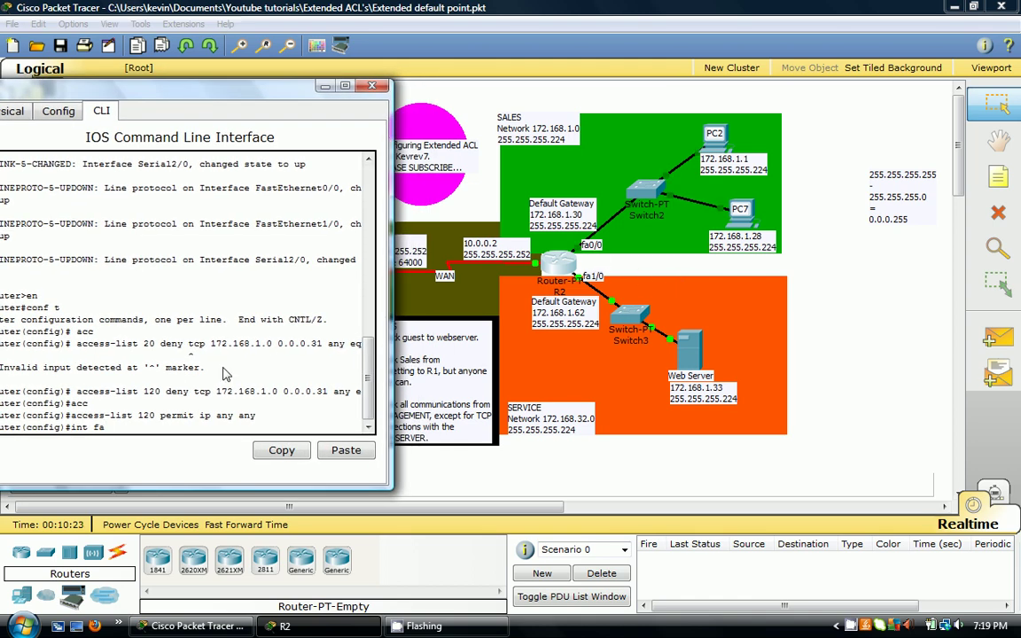
{"action": "type", "text": "0/0"}
{"action": "key", "text": "Return"}
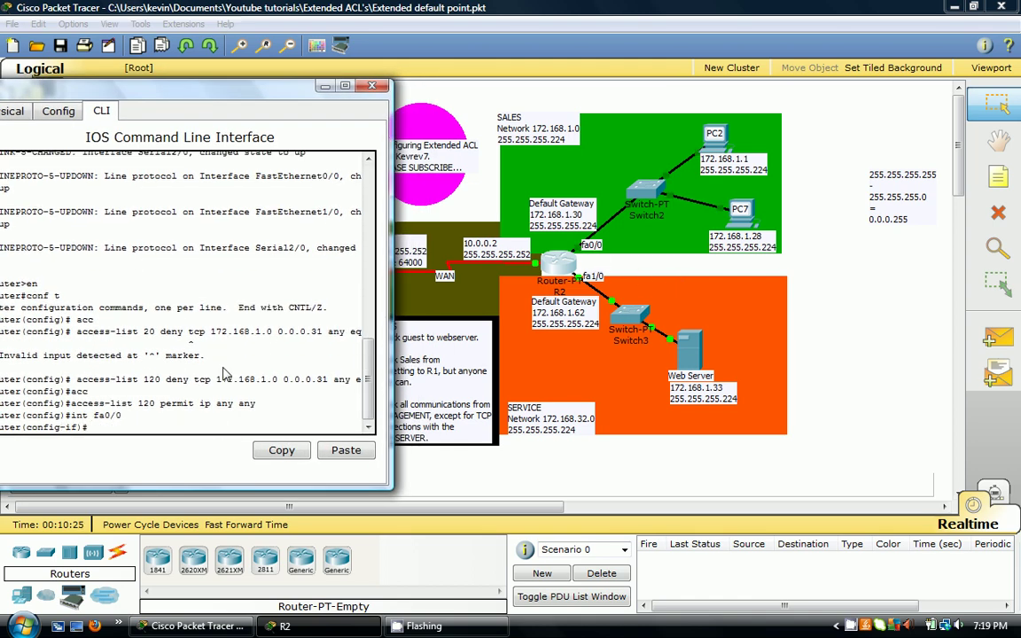
{"action": "type", "text": "ip ac"}
{"action": "key", "text": "Tab"}
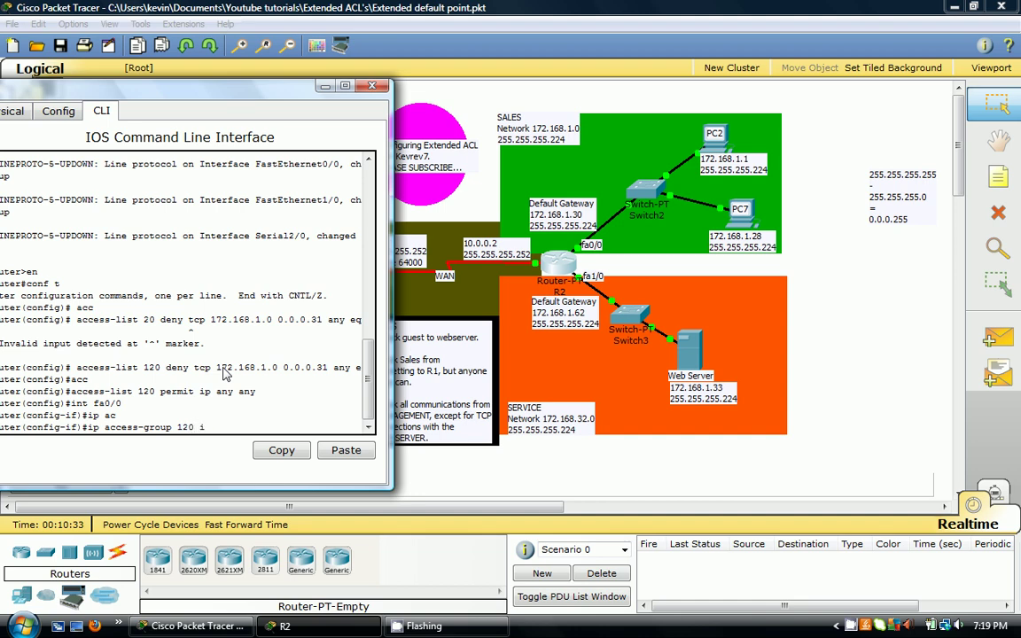
{"action": "left_click", "coordinate": [371, 85]}
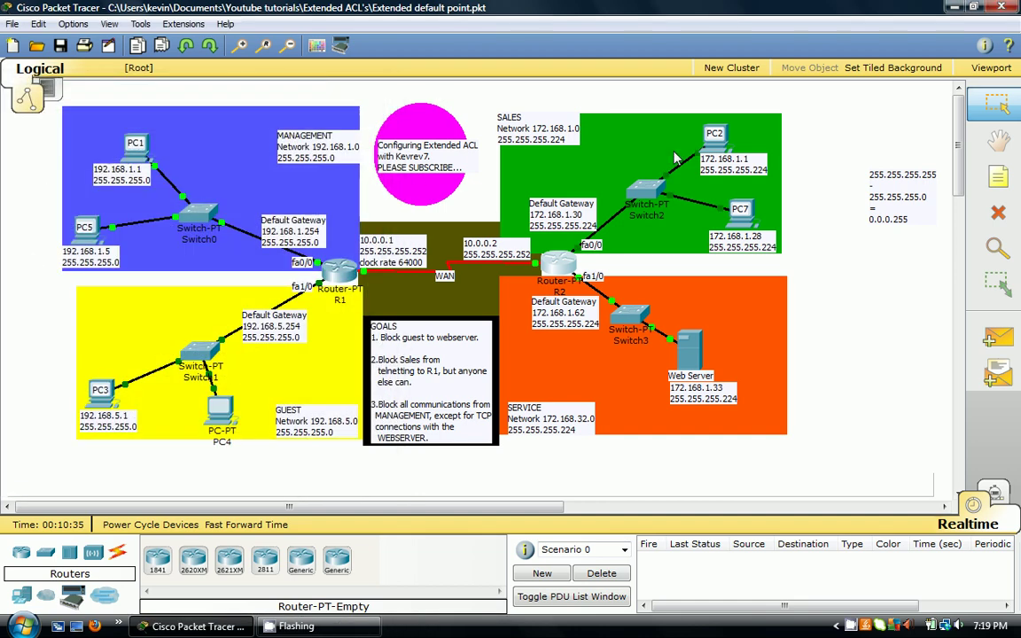
- Open and close PC3's command prompt, then close PC3's window
{"action": "left_click", "coordinate": [100, 390]}
{"action": "left_click", "coordinate": [363, 119]}
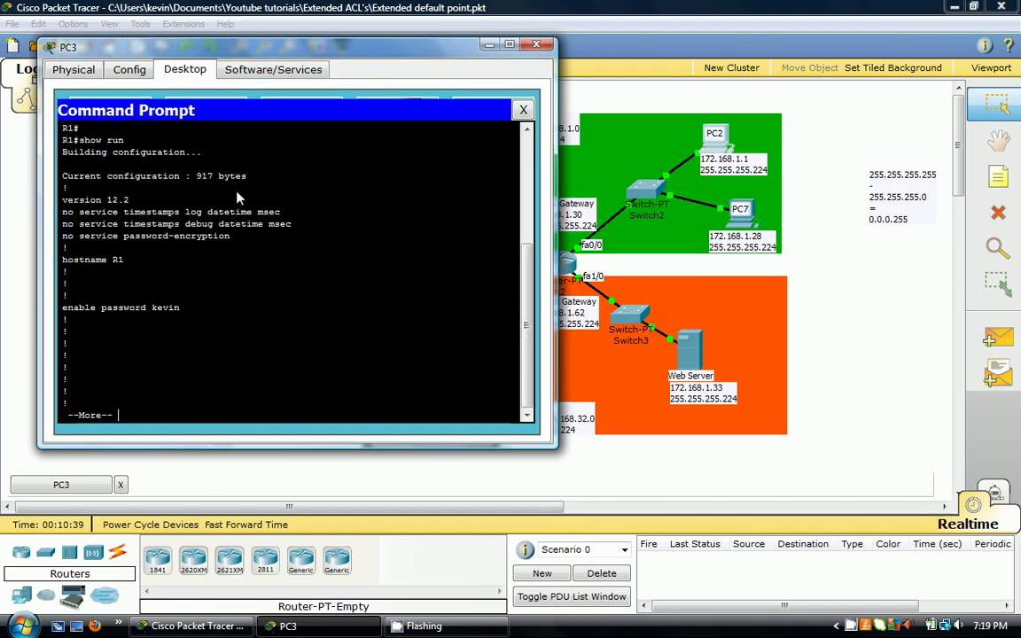
{"action": "left_click", "coordinate": [522, 109]}
{"action": "left_click", "coordinate": [383, 124]}
{"action": "left_click", "coordinate": [523, 109]}
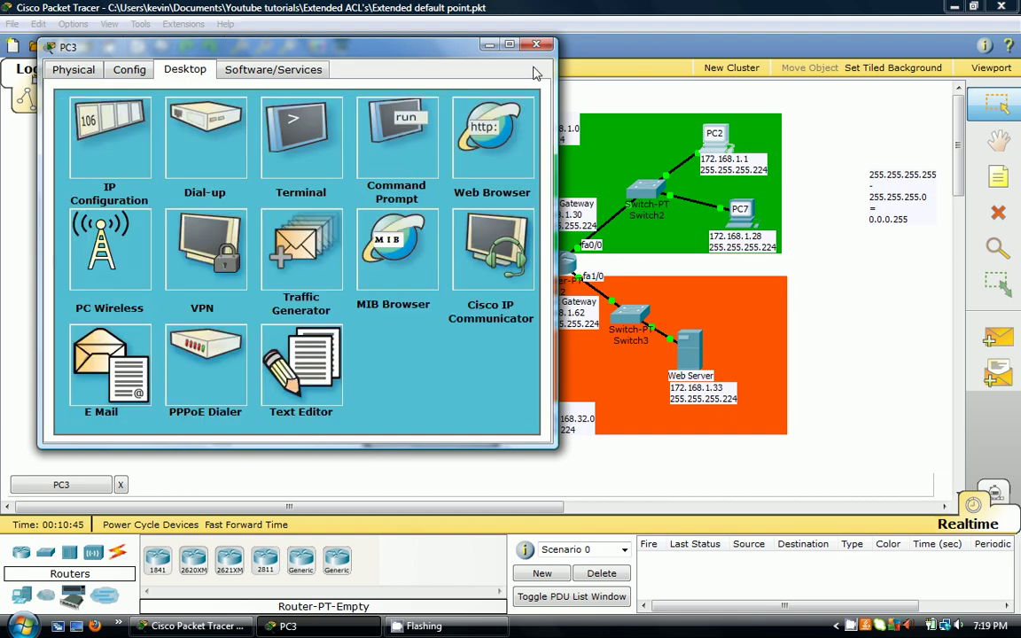
{"action": "left_click", "coordinate": [537, 44]}
- From PC5's command prompt, telnet to 10.0.0.1 and watch it time out
{"action": "left_click", "coordinate": [80, 214]}
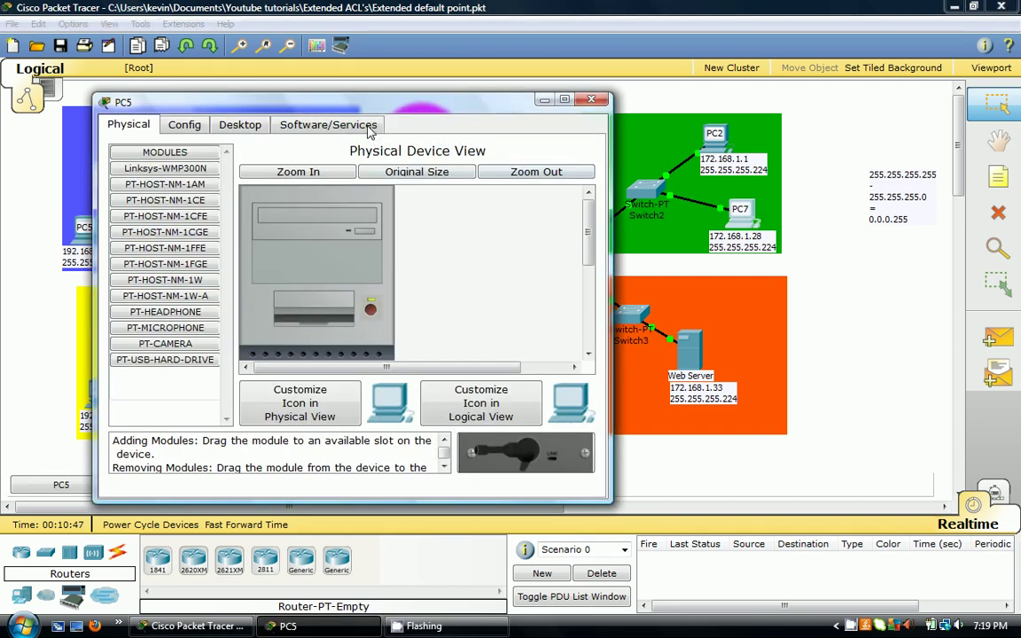
{"action": "left_click_drag", "start_coordinate": [326, 100], "coordinate": [758, 105]}
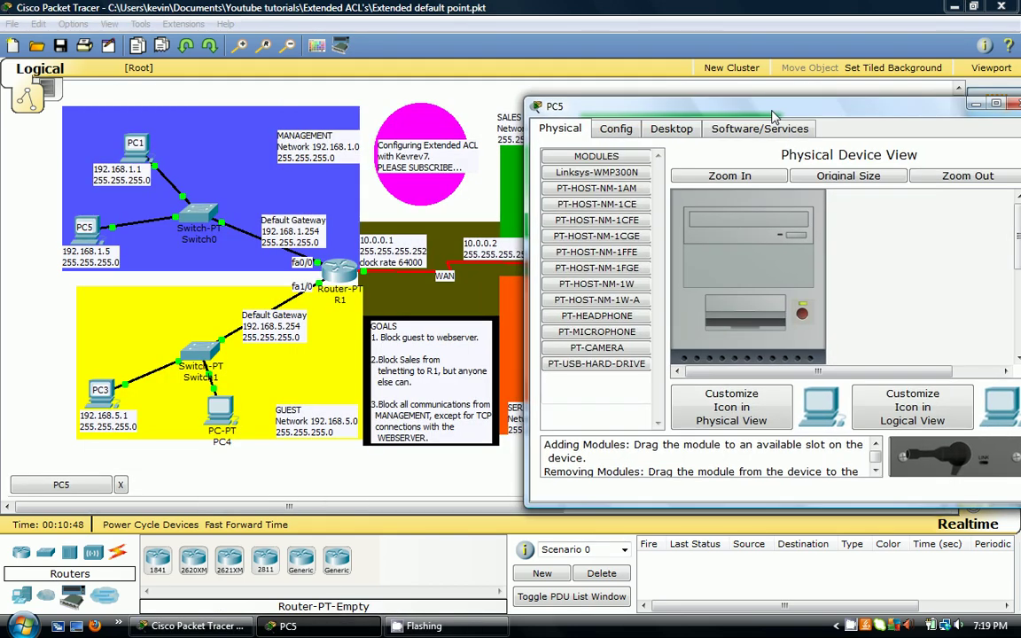
{"action": "left_click", "coordinate": [675, 129]}
{"action": "left_click", "coordinate": [891, 217]}
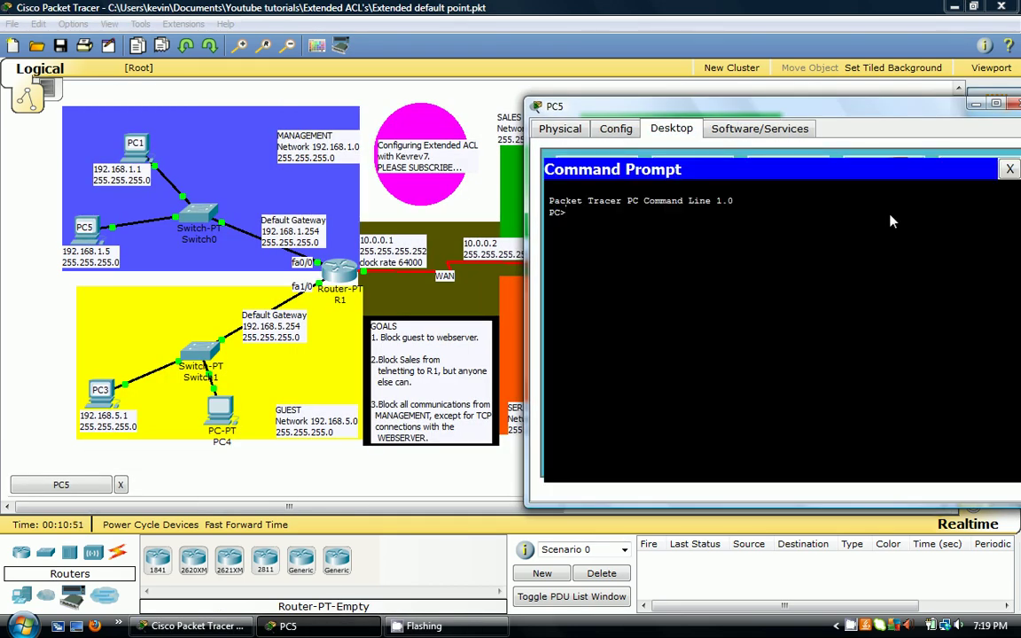
{"action": "type", "text": "telnet 10.0.0.1"}
{"action": "key", "text": "Return"}
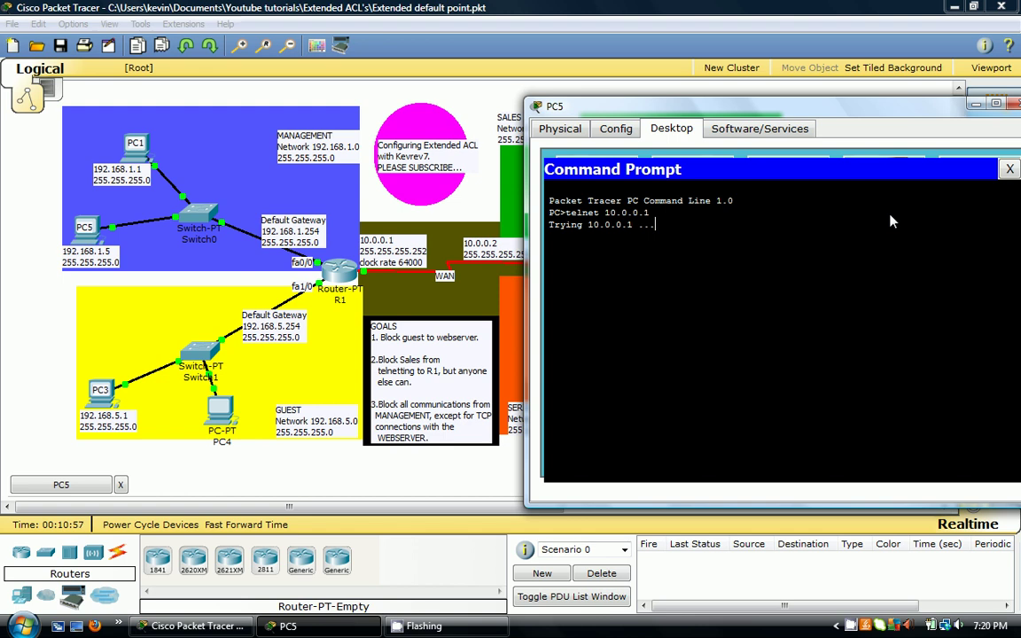
{"action": "left_click_drag", "start_coordinate": [828, 108], "coordinate": [723, 160]}
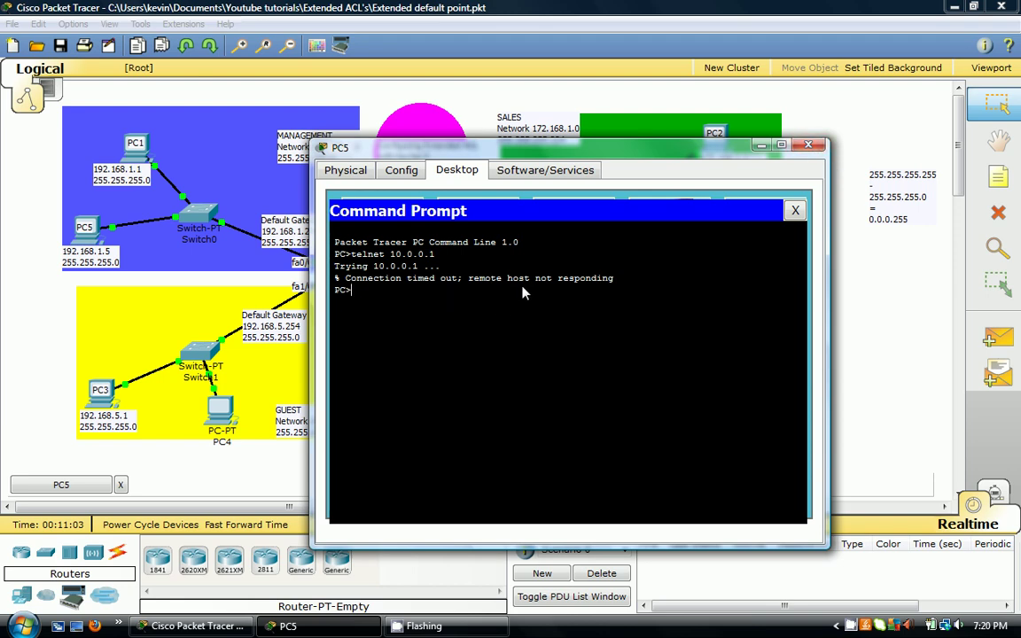
- Switch to Simulation mode and rerun 'telnet 10.0.0.1' from PC5's command prompt
{"action": "left_click", "coordinate": [807, 144]}
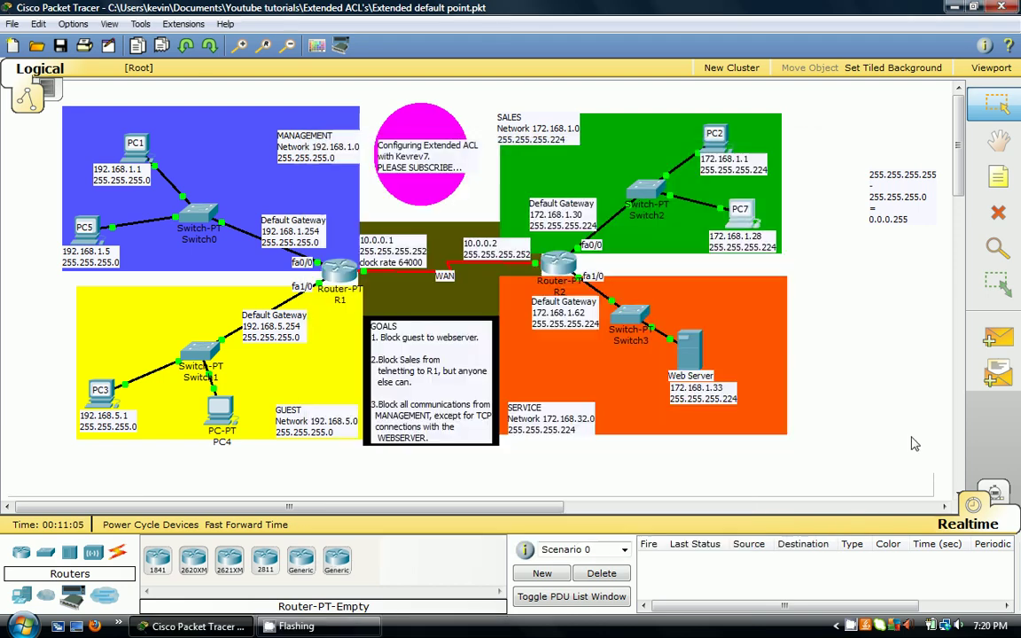
{"action": "left_click", "coordinate": [995, 495]}
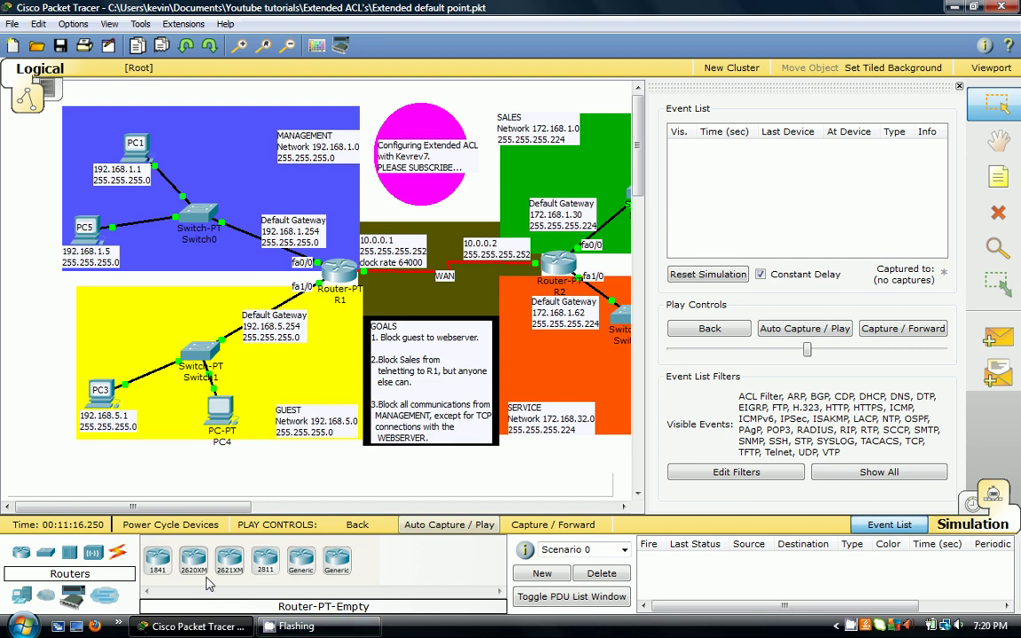
{"action": "left_click_drag", "start_coordinate": [133, 507], "coordinate": [211, 506]}
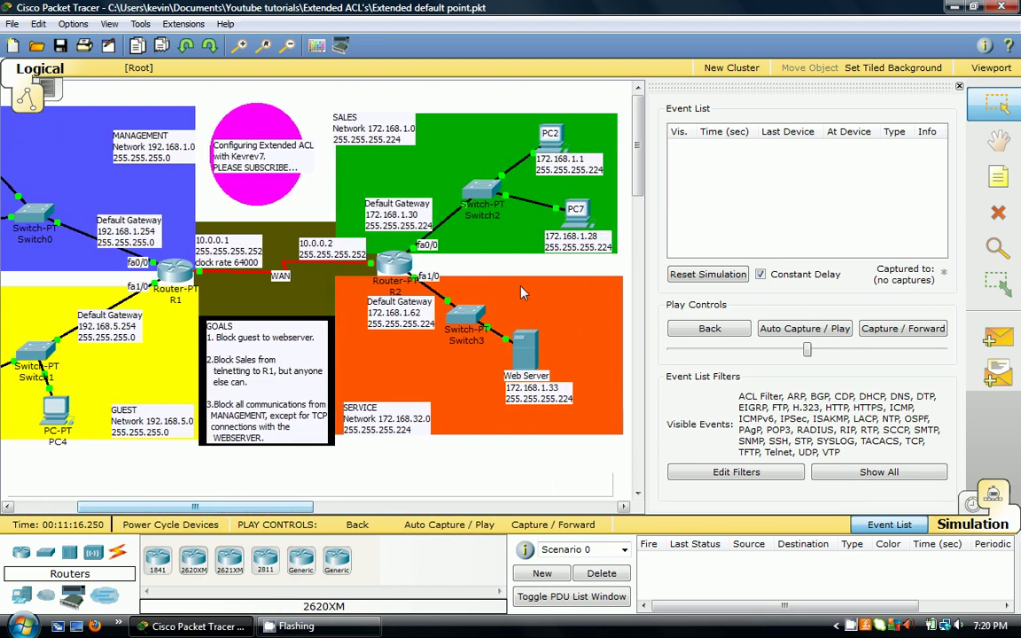
{"action": "left_click", "coordinate": [556, 209]}
{"action": "left_click", "coordinate": [576, 232]}
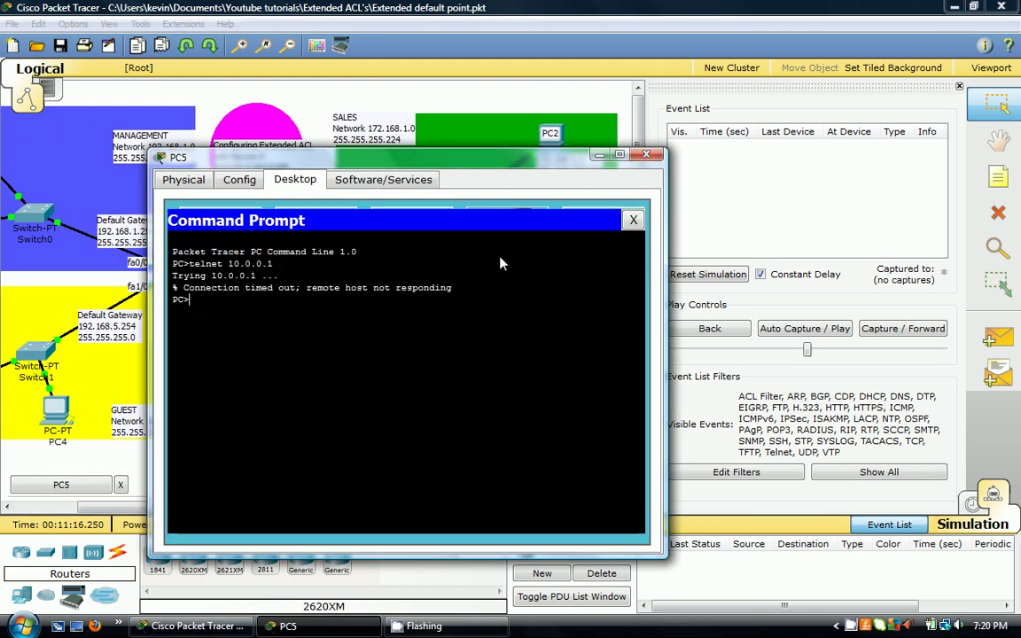
{"action": "type", "text": "telnet 10.0.0.1"}
{"action": "key", "text": "Return"}
- Step the simulation forward twice to see R2 drop the TCP packet, then return to Realtime
{"action": "left_click", "coordinate": [600, 155]}
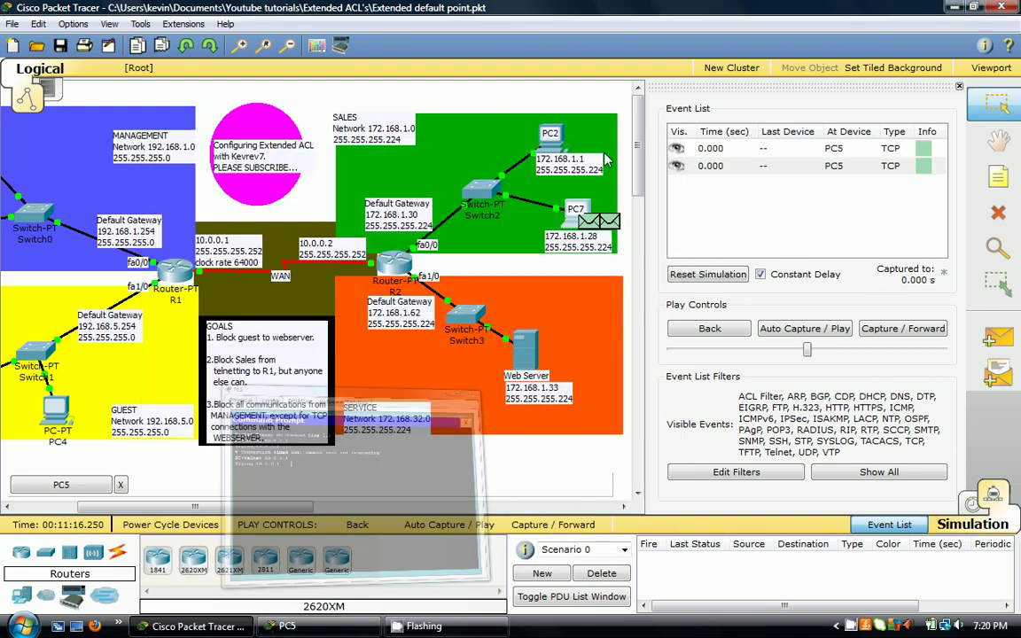
{"action": "left_click", "coordinate": [914, 338]}
{"action": "left_click", "coordinate": [912, 337]}
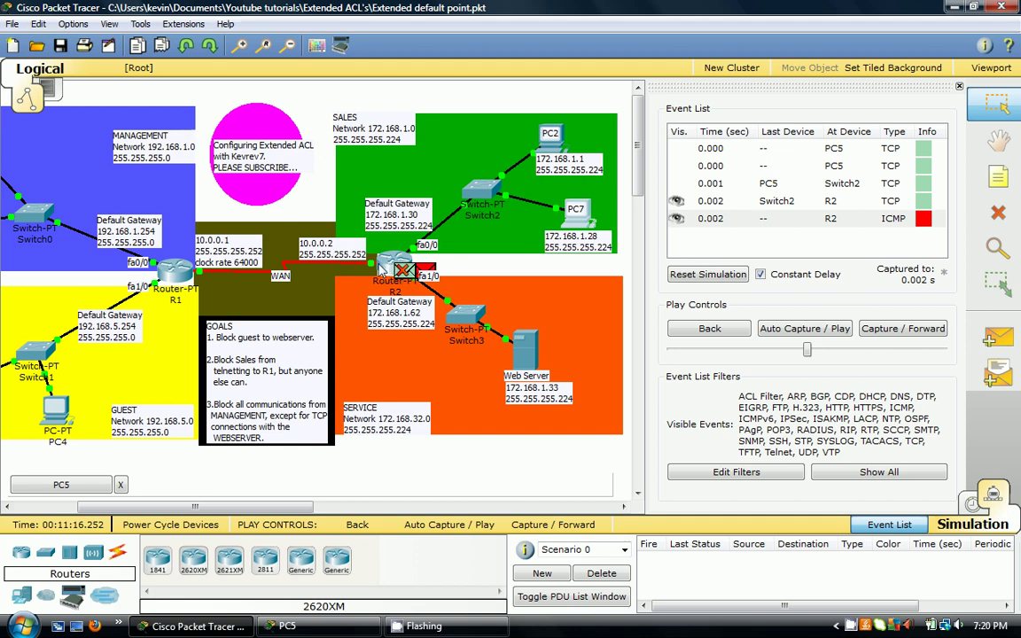
{"action": "mouse_move", "coordinate": [397, 265]}
{"action": "left_click", "coordinate": [975, 504]}
{"action": "left_click_drag", "start_coordinate": [297, 506], "coordinate": [209, 506]}
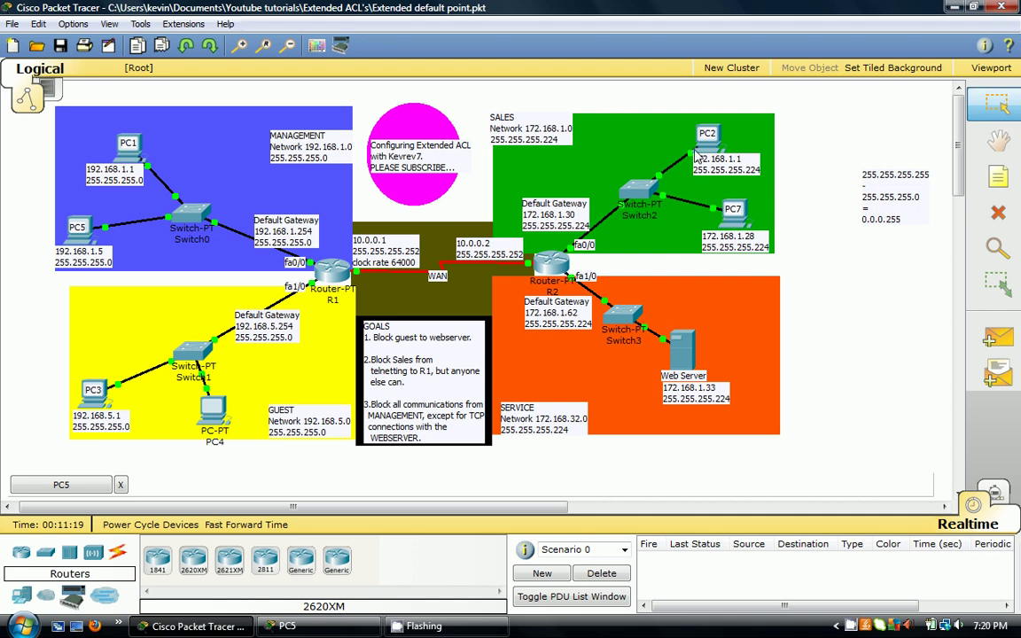
- Ping 192.168.1.1 from PC5 with 4 of 4 replies, then close PC5's window
{"action": "key", "text": "alt+Tab"}
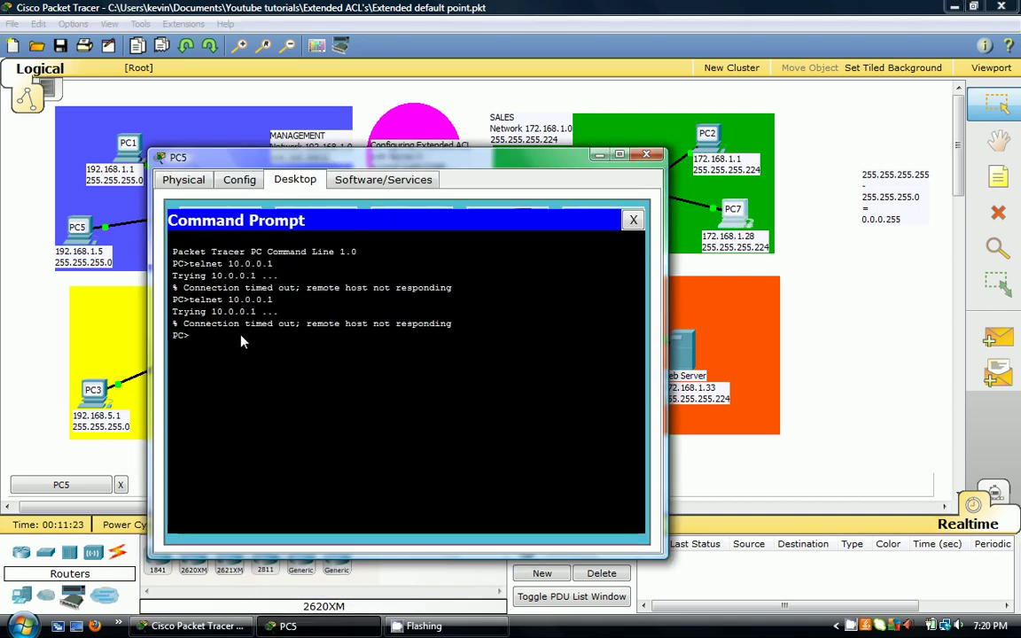
{"action": "type", "text": "ping 192.168.1.1"}
{"action": "key", "text": "Return"}
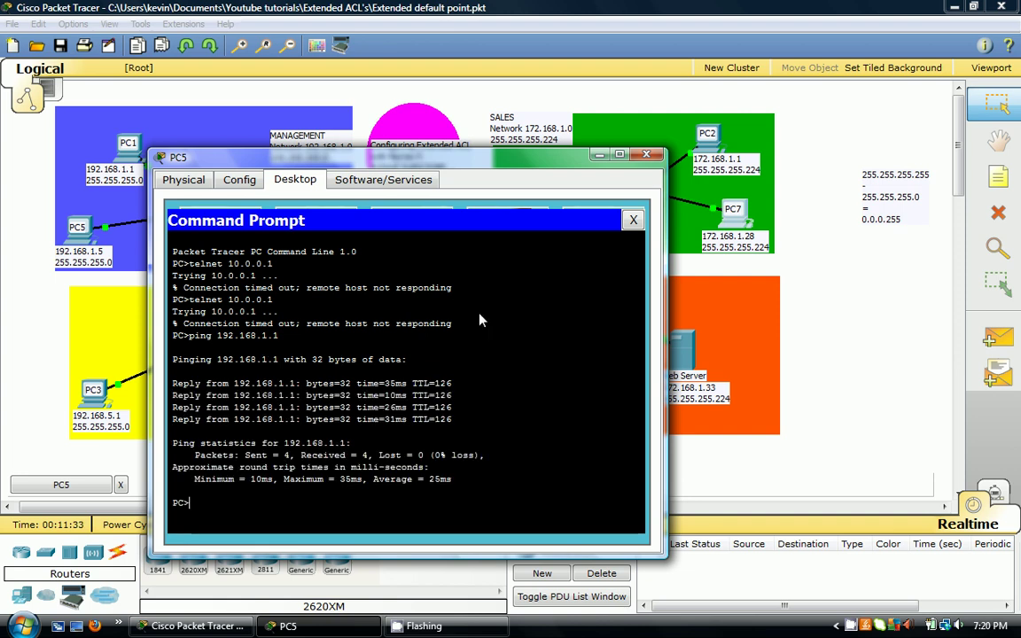
{"action": "left_click", "coordinate": [646, 155]}
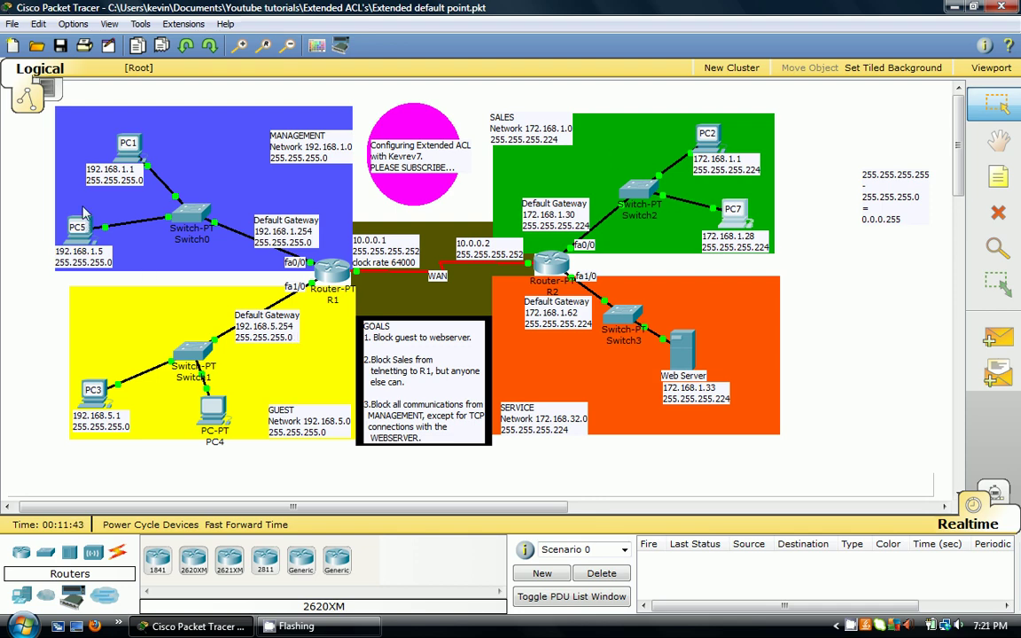
- Open R1's command line and enter privileged and global configuration modes
{"action": "left_click", "coordinate": [335, 273]}
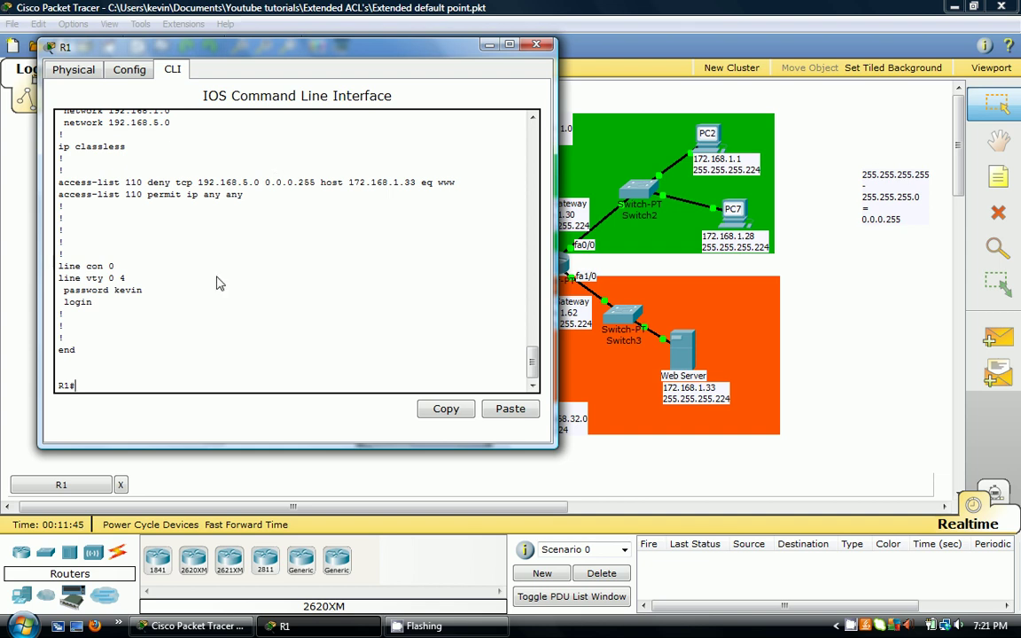
{"action": "key", "text": "Return"}
{"action": "type", "text": "en"}
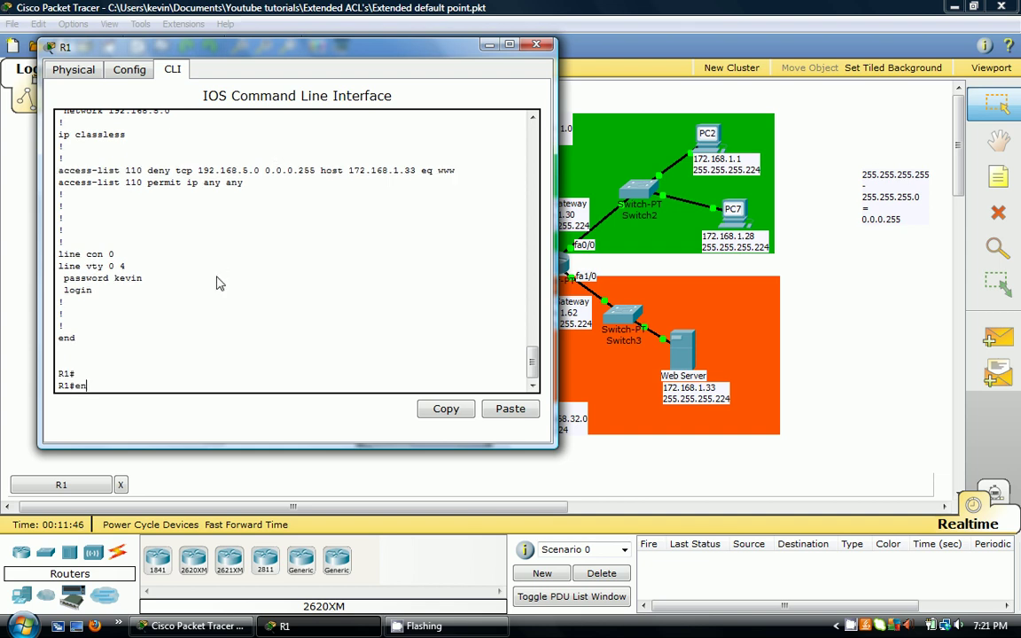
{"action": "key", "text": "Return"}
{"action": "type", "text": "c"}
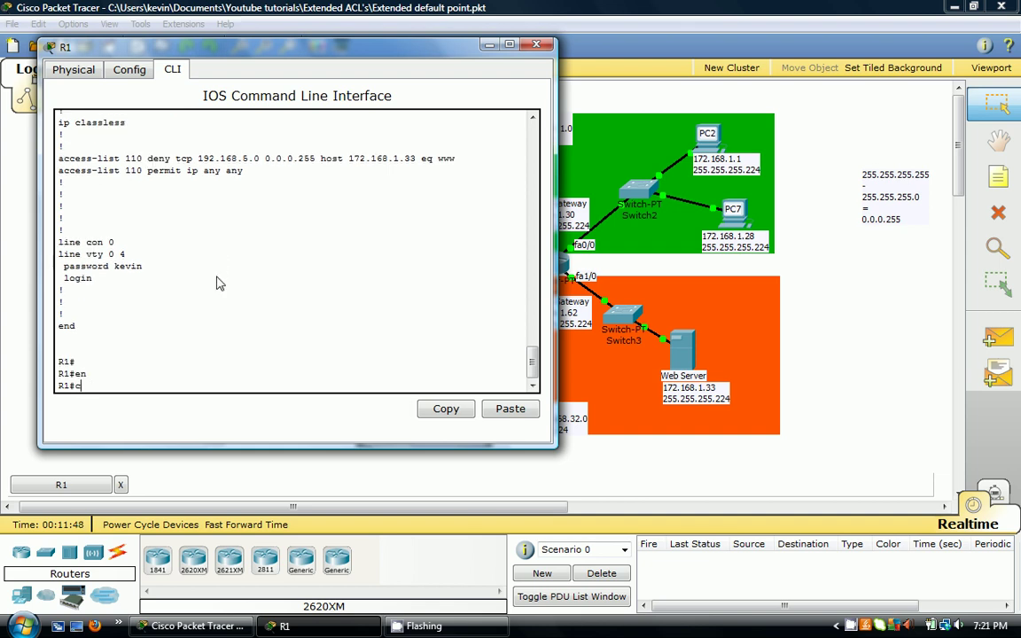
{"action": "type", "text": "oonf t"}
{"action": "key", "text": "Return"}
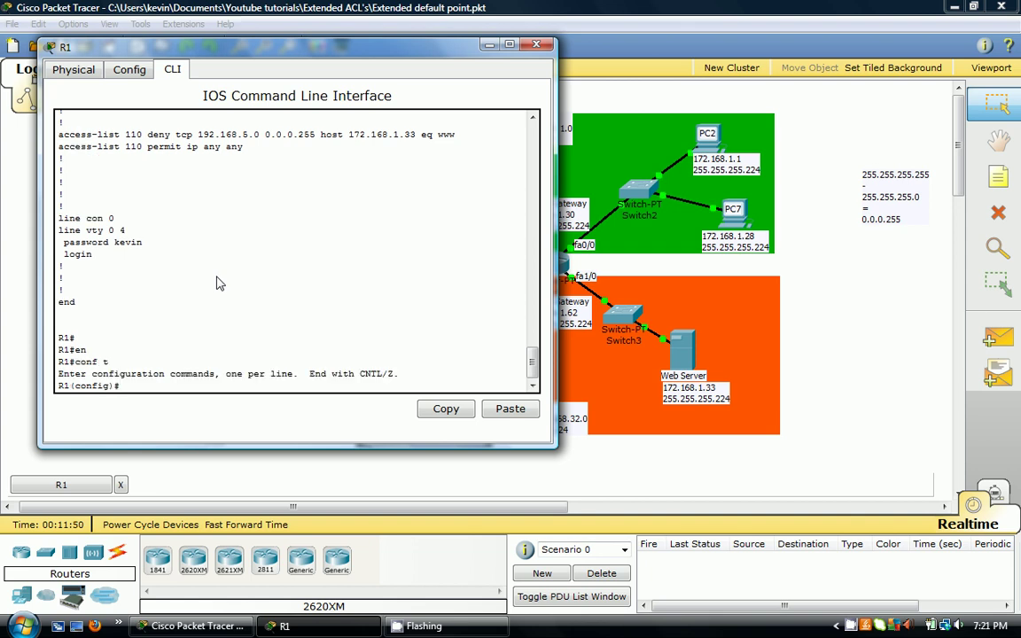
- Add access-list 150 permitting TCP from host 172.168.1.33 and denying all other IP, then enter int fa0/0
{"action": "type", "text": "acc"}
{"action": "key", "text": "Tab"}
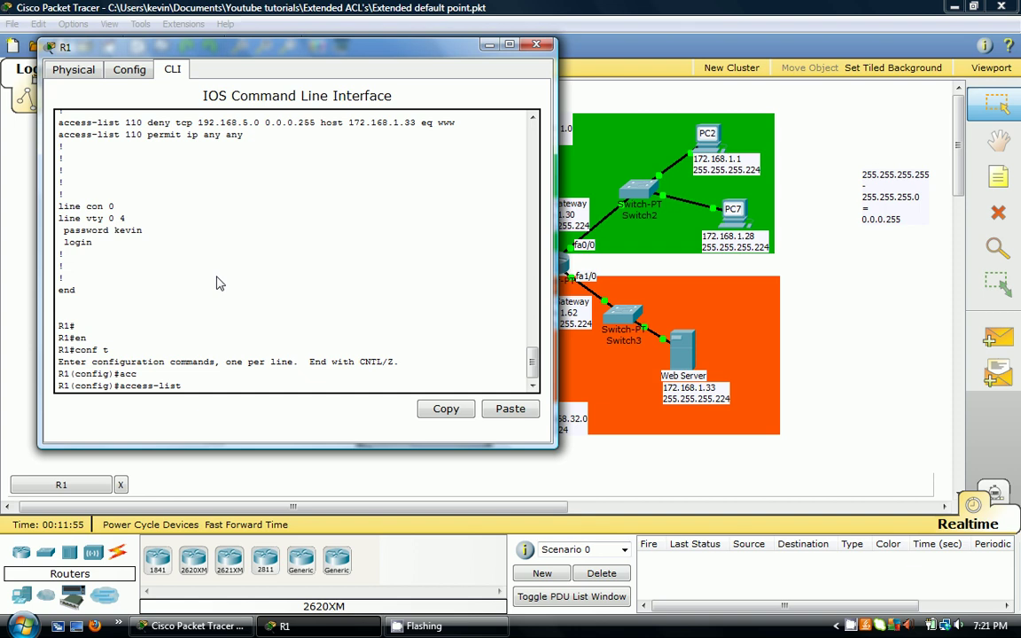
{"action": "type", "text": "150 permit tcp host 172"}
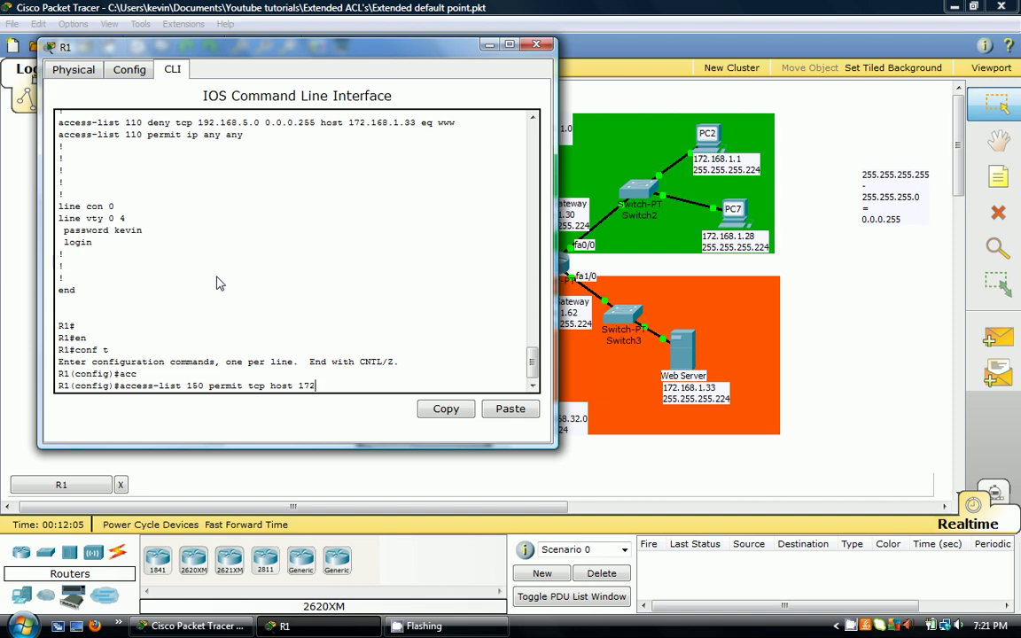
{"action": "type", "text": ".168.1.33 any"}
{"action": "key", "text": "Return"}
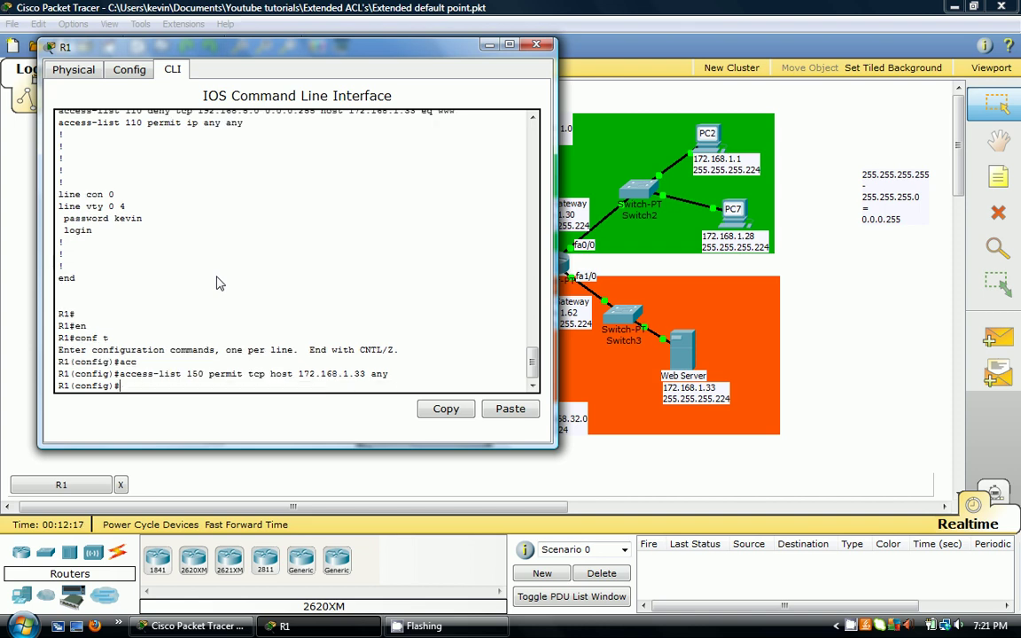
{"action": "type", "text": "acc"}
{"action": "key", "text": "Tab"}
{"action": "type", "text": "15"}
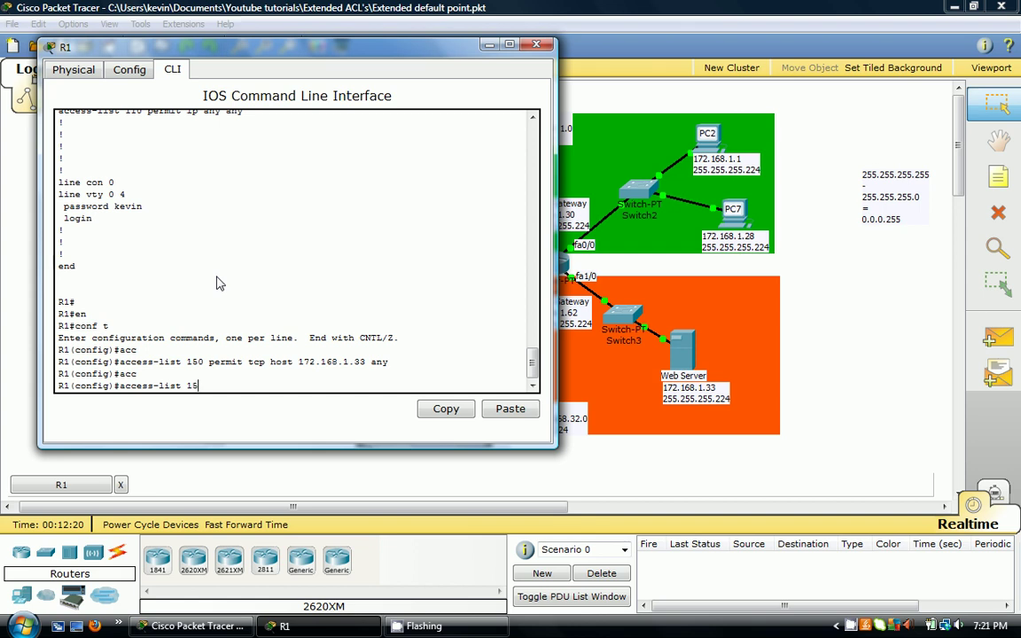
{"action": "type", "text": "0 deny ip any any"}
{"action": "key", "text": "Return"}
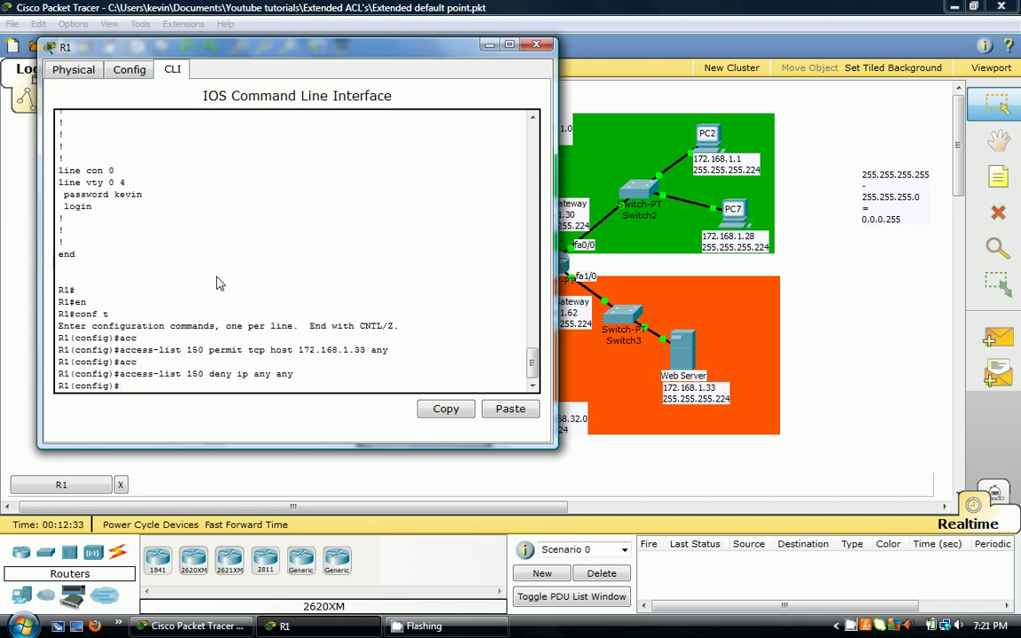
{"action": "type", "text": "int fa0/0"}
- On R1's fa0/0, apply 'ip access-group 150 out', then close R1's window
{"action": "key", "text": "Return"}
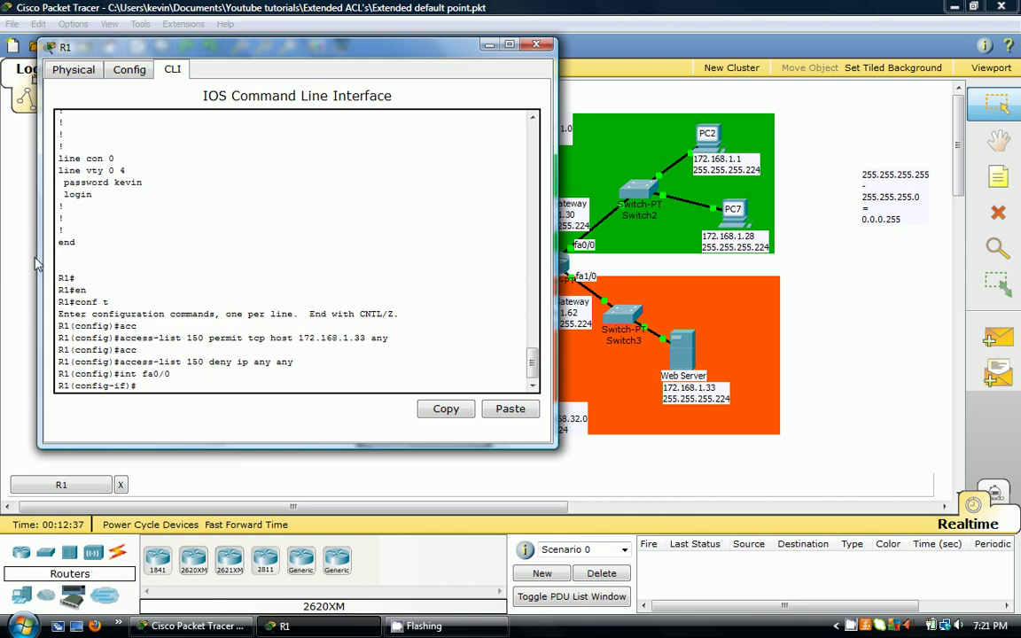
{"action": "left_click", "coordinate": [14, 258]}
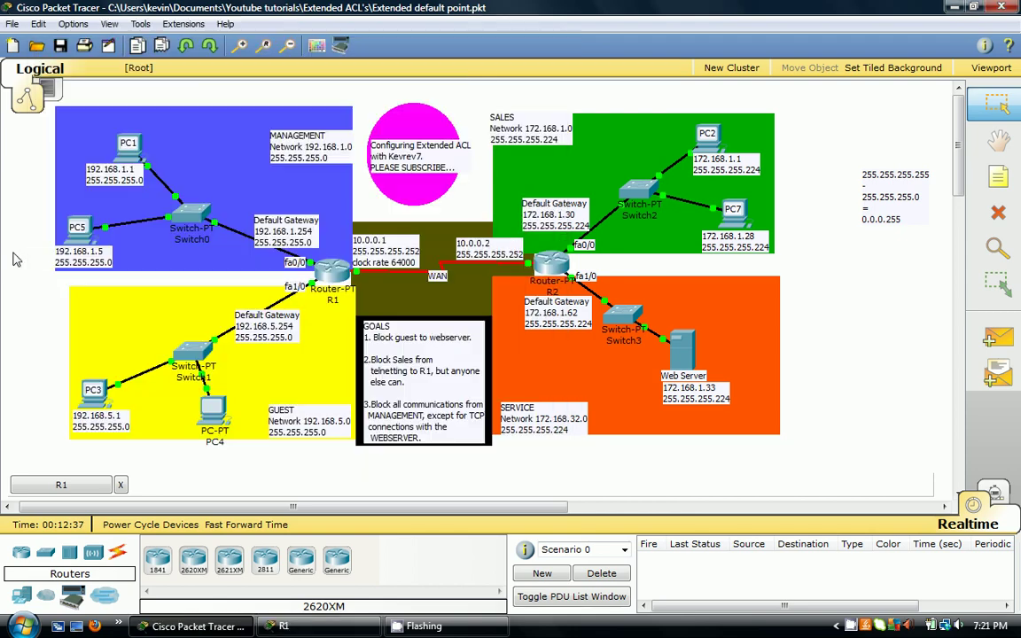
{"action": "left_click", "coordinate": [333, 268]}
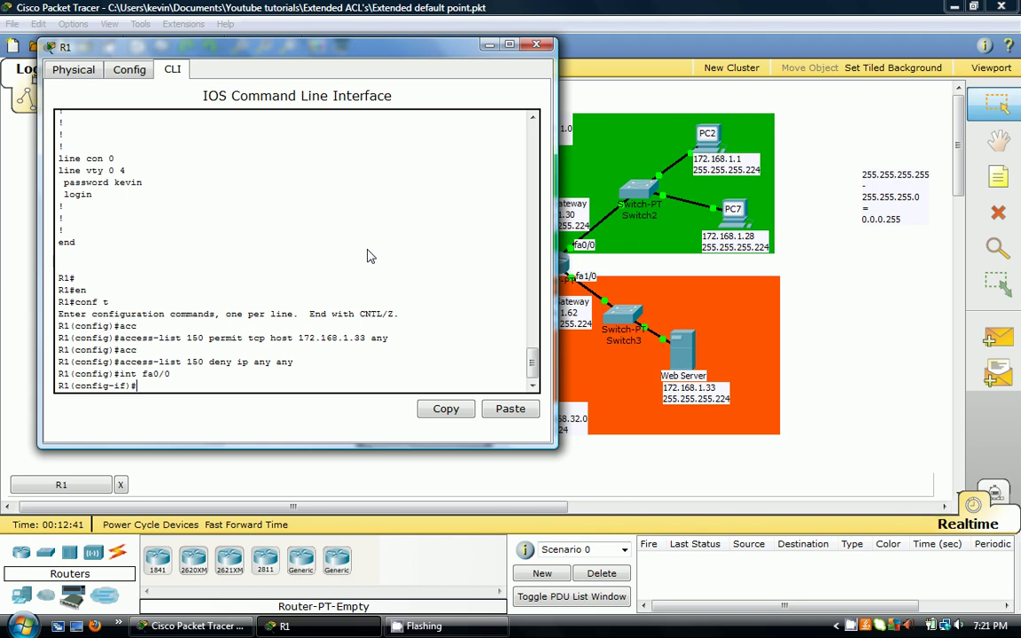
{"action": "left_click_drag", "start_coordinate": [210, 57], "coordinate": [651, 137]}
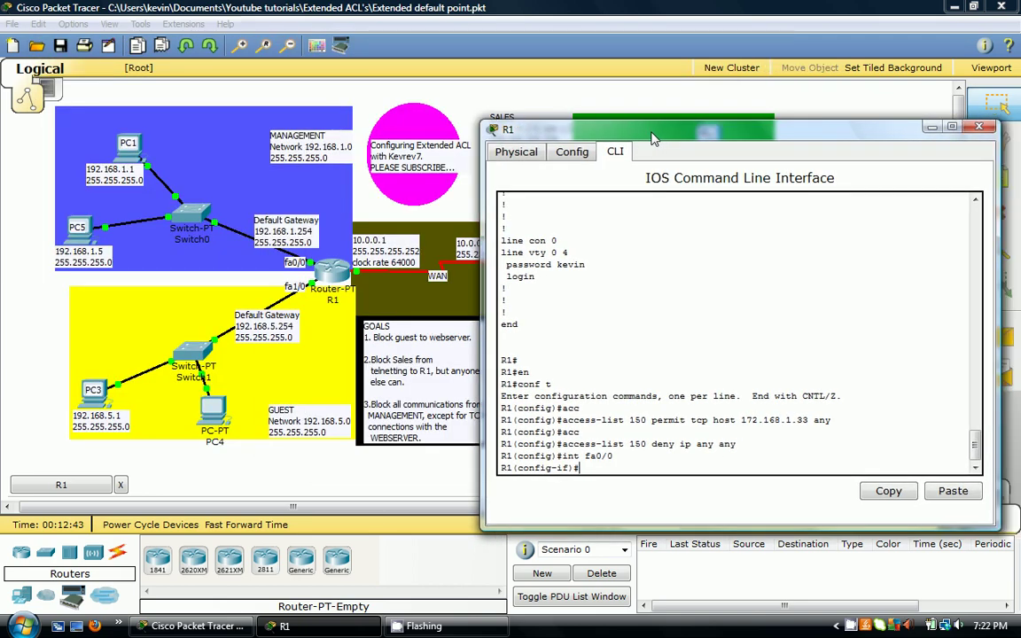
{"action": "type", "text": "cc"}
{"action": "key", "text": "Return"}
{"action": "type", "text": "i"}
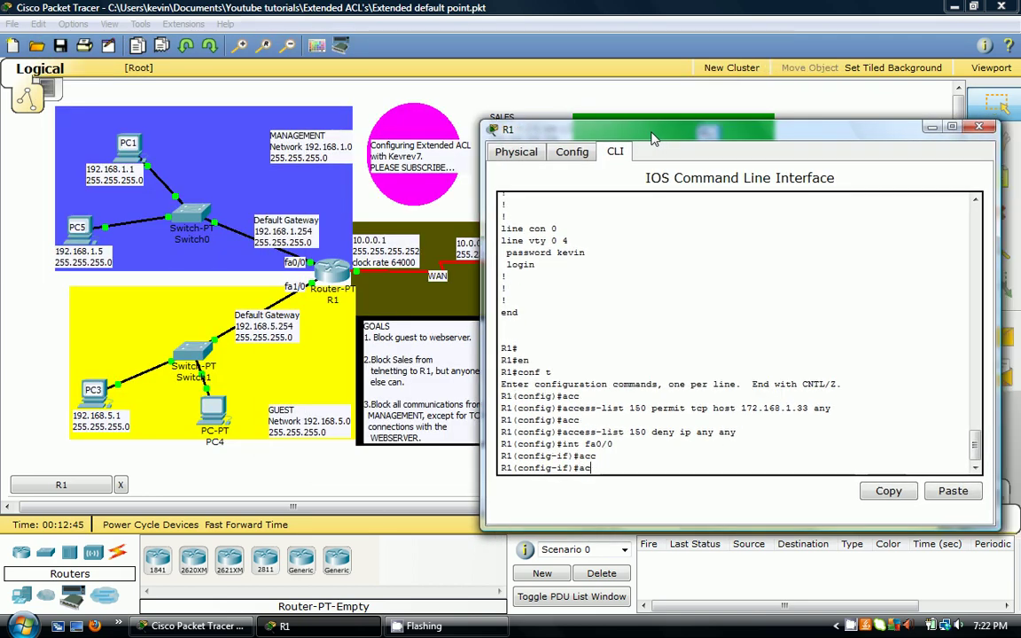
{"action": "type", "text": "p acc"}
{"action": "key", "text": "Tab"}
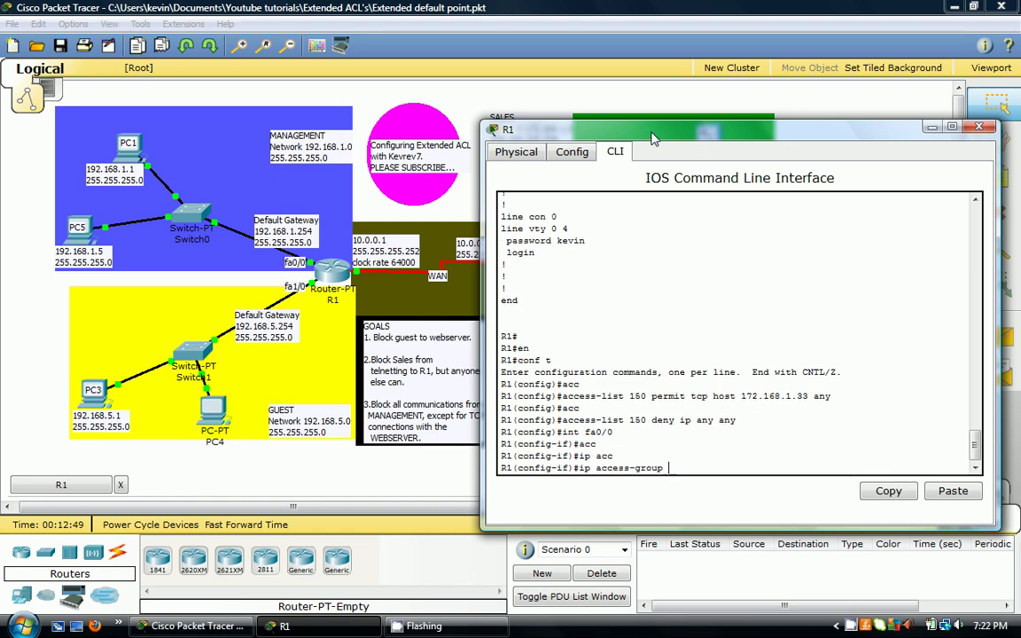
{"action": "type", "text": "150 out"}
{"action": "key", "text": "Return"}
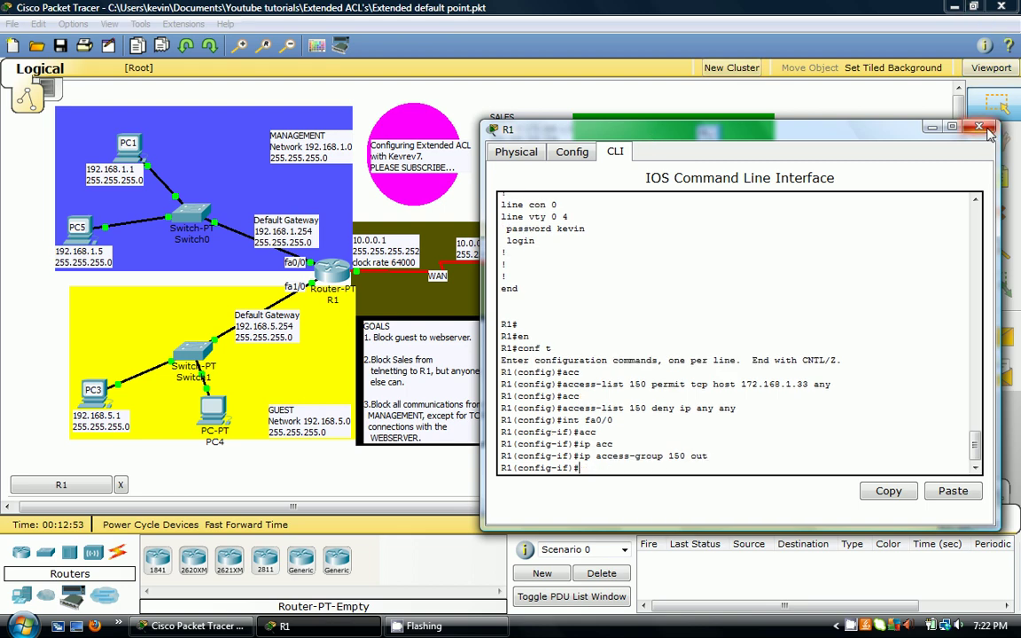
{"action": "left_click", "coordinate": [979, 127]}
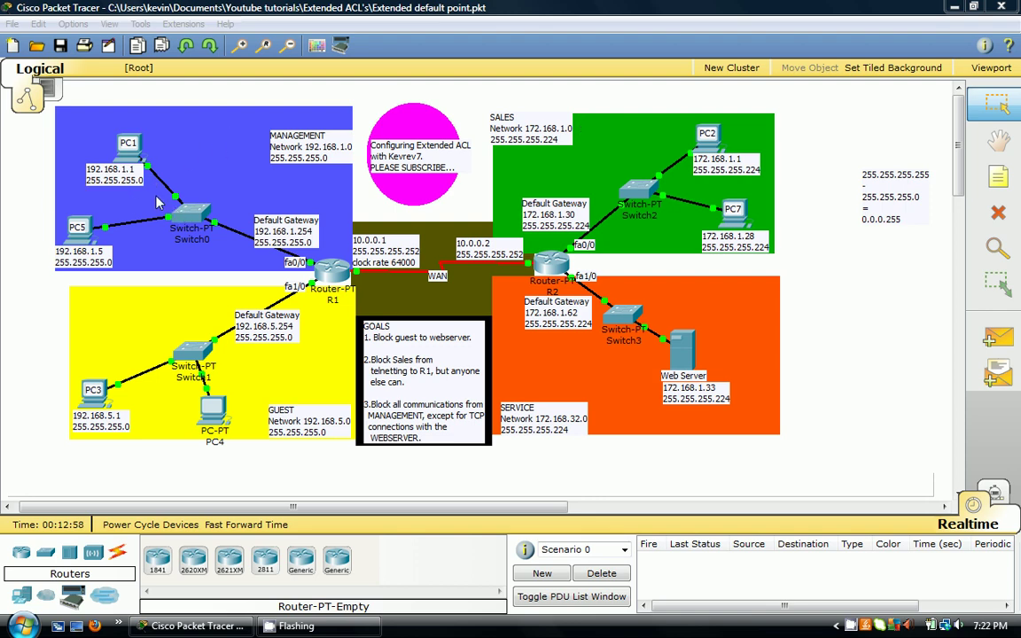
{"action": "left_click", "coordinate": [125, 144]}
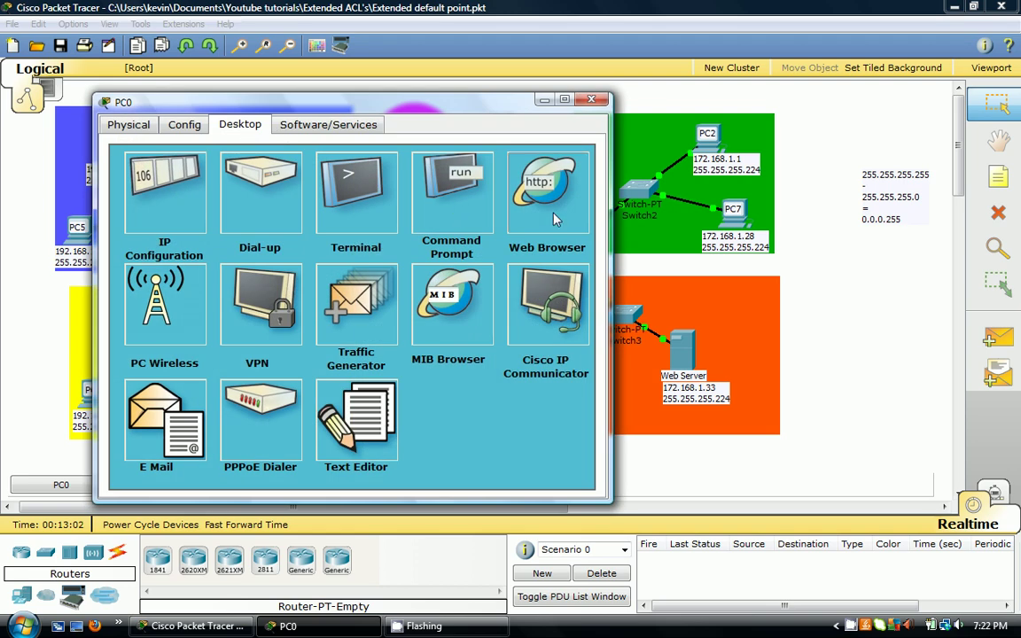
{"action": "left_click", "coordinate": [502, 190]}
{"action": "left_click", "coordinate": [255, 185]}
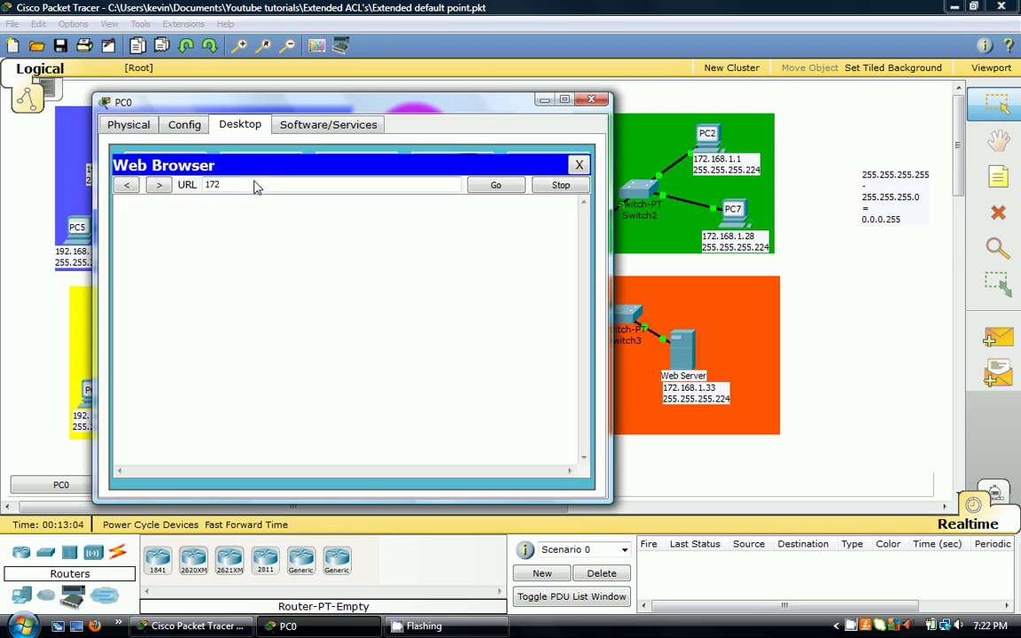
{"action": "type", "text": "172.168.1.33"}
{"action": "key", "text": "Return"}
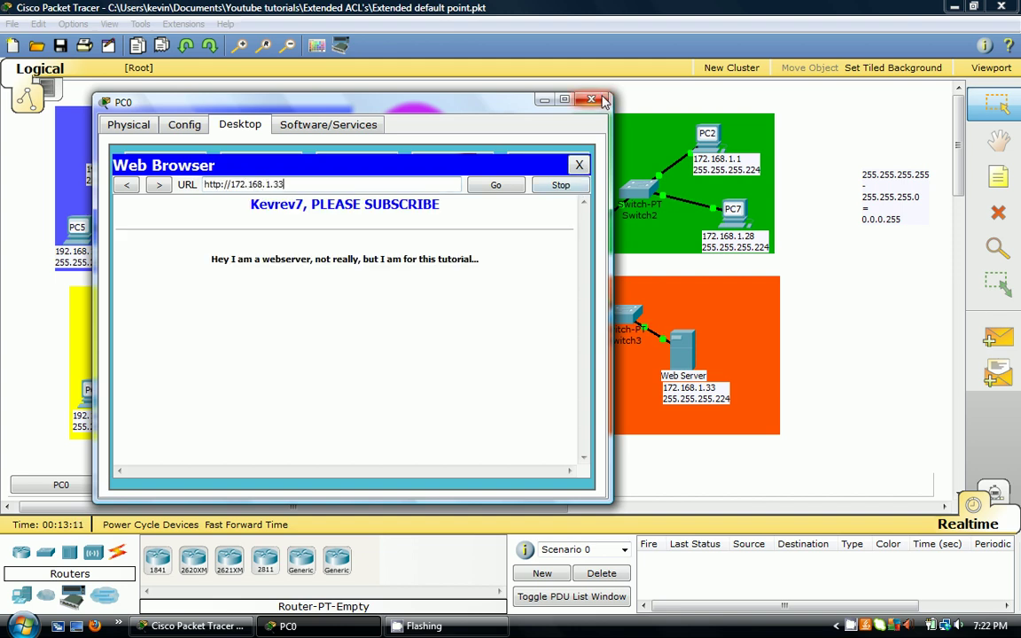
{"action": "left_click", "coordinate": [578, 167]}
{"action": "left_click", "coordinate": [434, 176]}
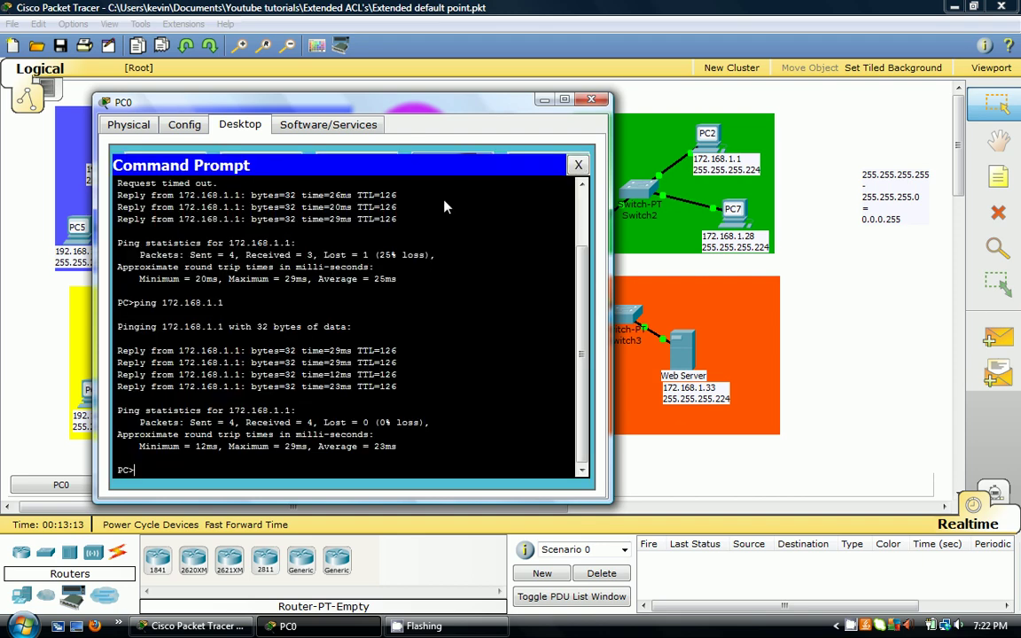
{"action": "key", "text": "Up"}
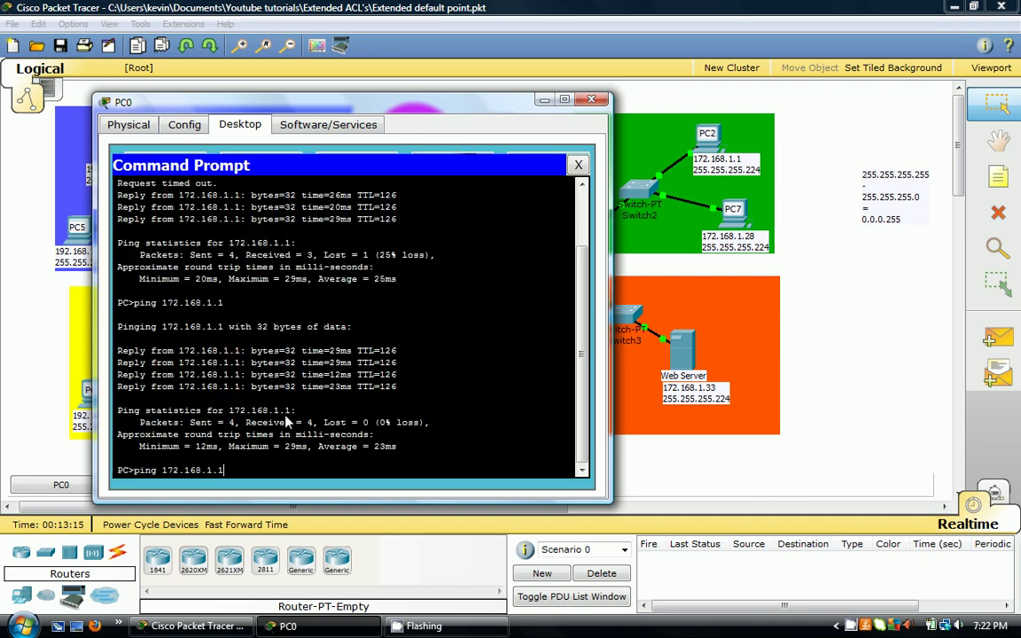
{"action": "key", "text": "Return"}
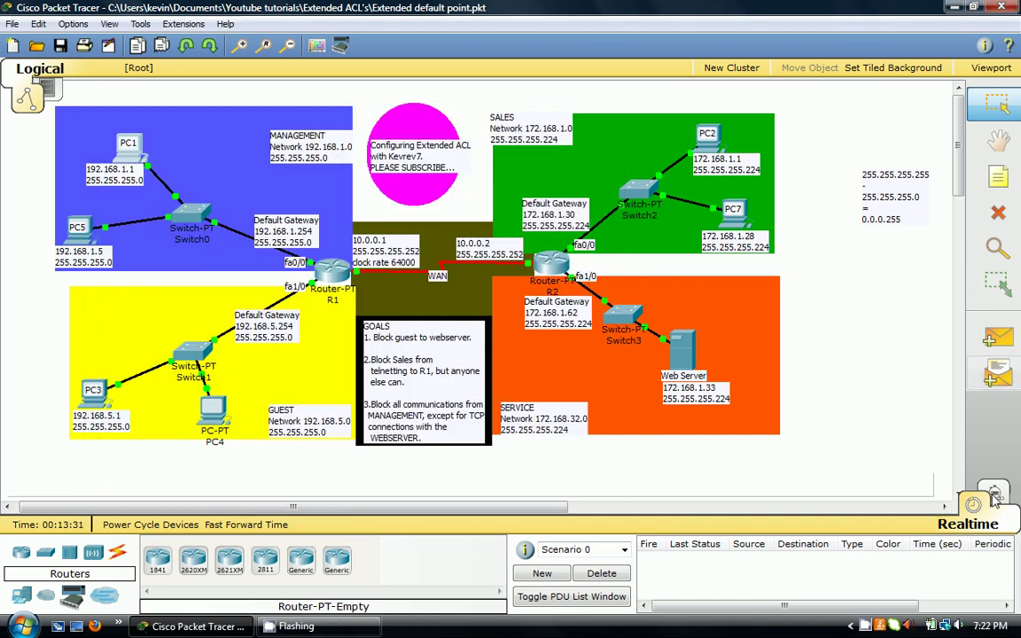
- Toggle from Realtime to Simulation mode at the bottom-right of the workspace
{"action": "left_click", "coordinate": [996, 495]}
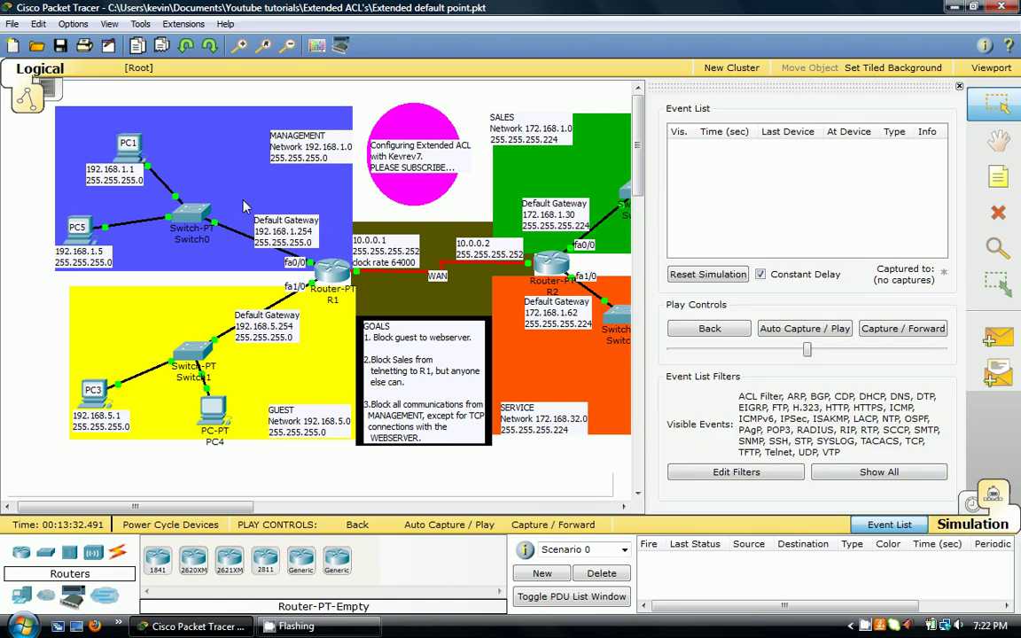